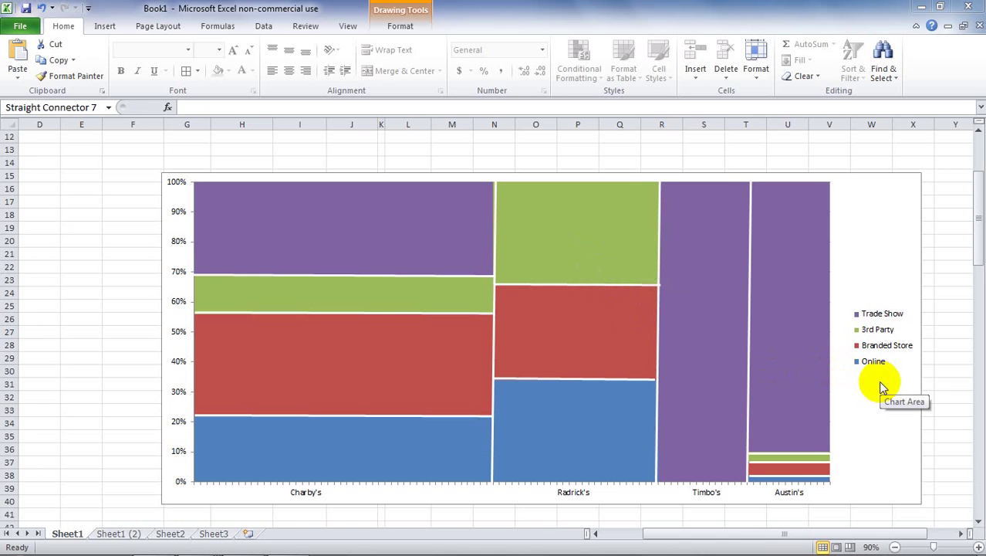
# Step: Switch to the Sheet1 (2) worksheet holding the company sales and channel data
pyautogui.moveTo(765, 399)
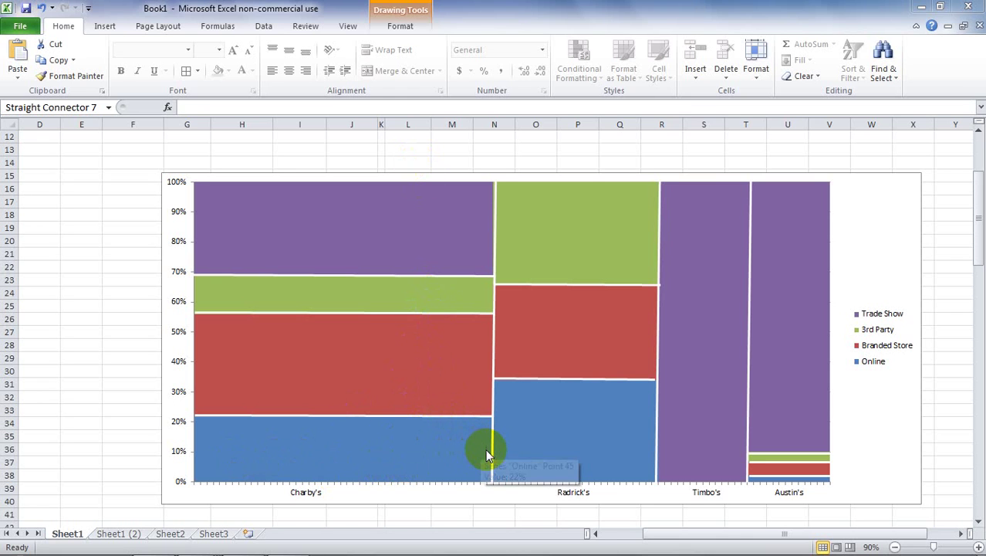
pyautogui.moveTo(486, 451)
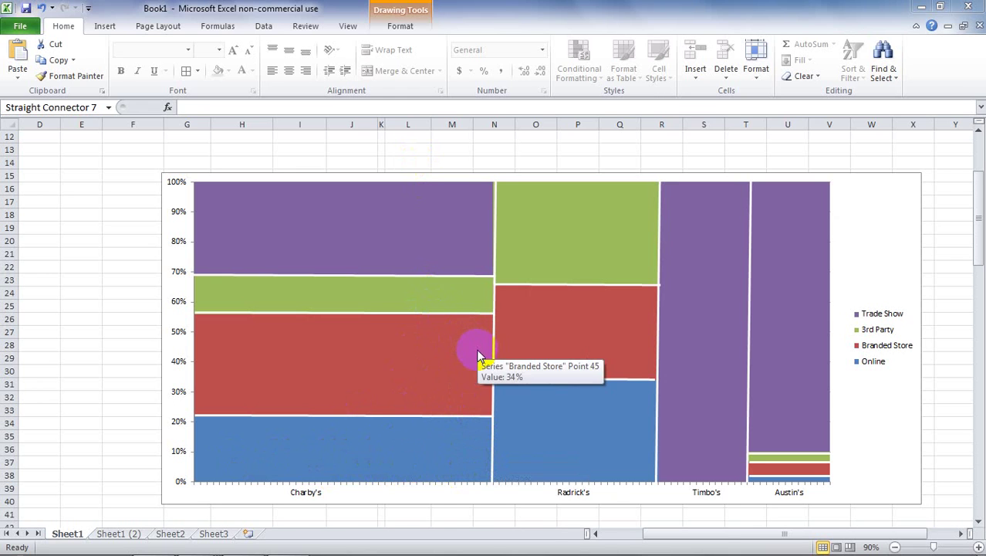
pyautogui.moveTo(455, 431)
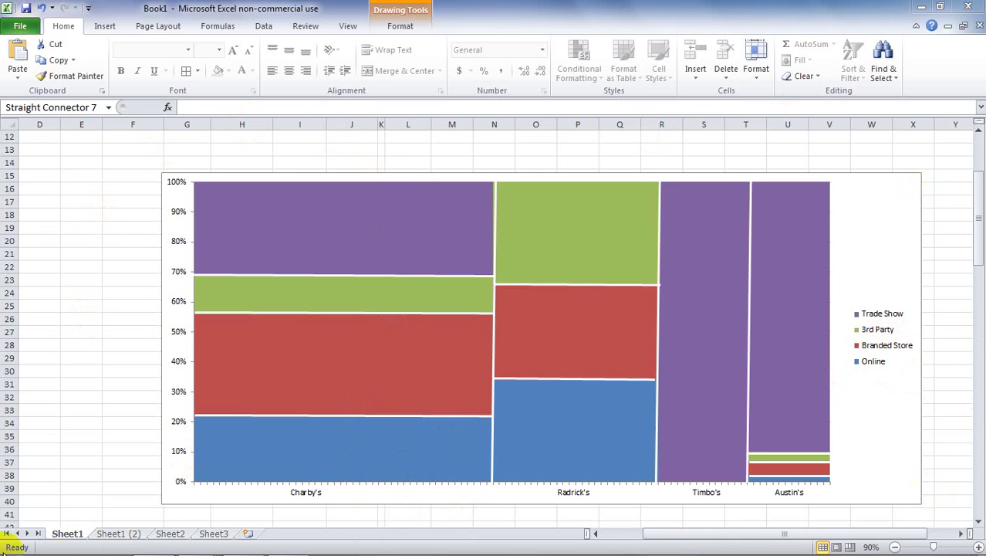
pyautogui.click(122, 531)
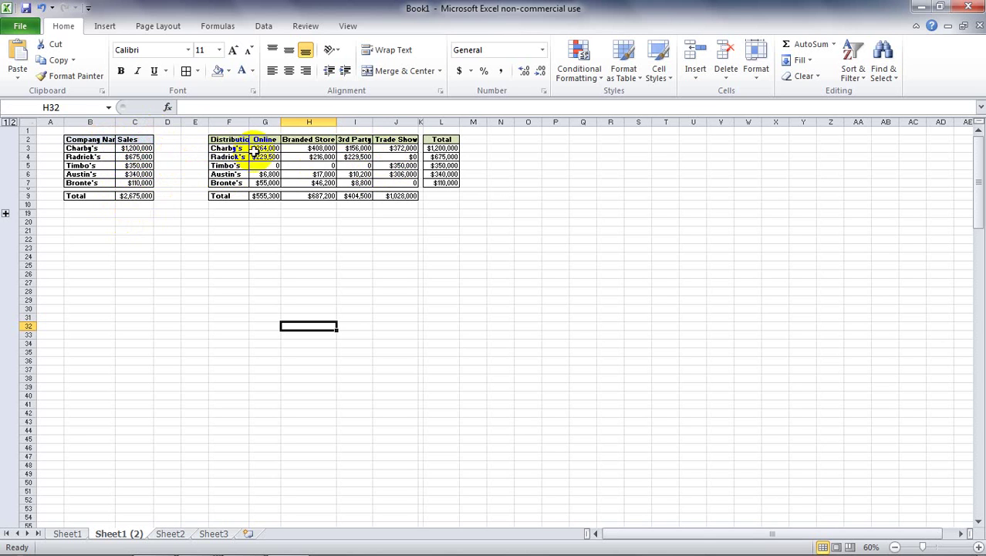
# Step: Expand the grouped rows and fill C13:C17 with =C3/$C$9 shares: 45%, 25%, 13%, 13%, 4%
pyautogui.click(7, 214)
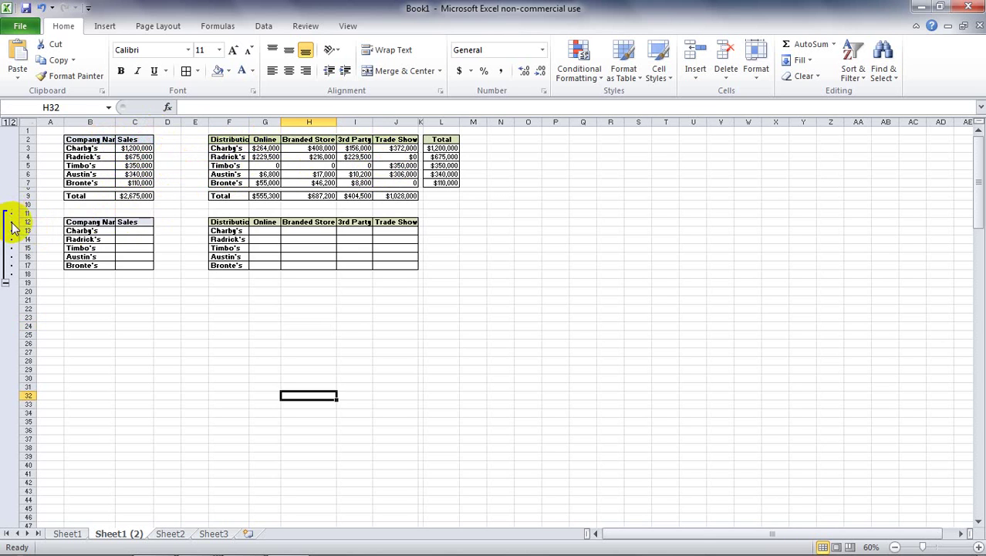
pyautogui.click(145, 230)
pyautogui.write('=')
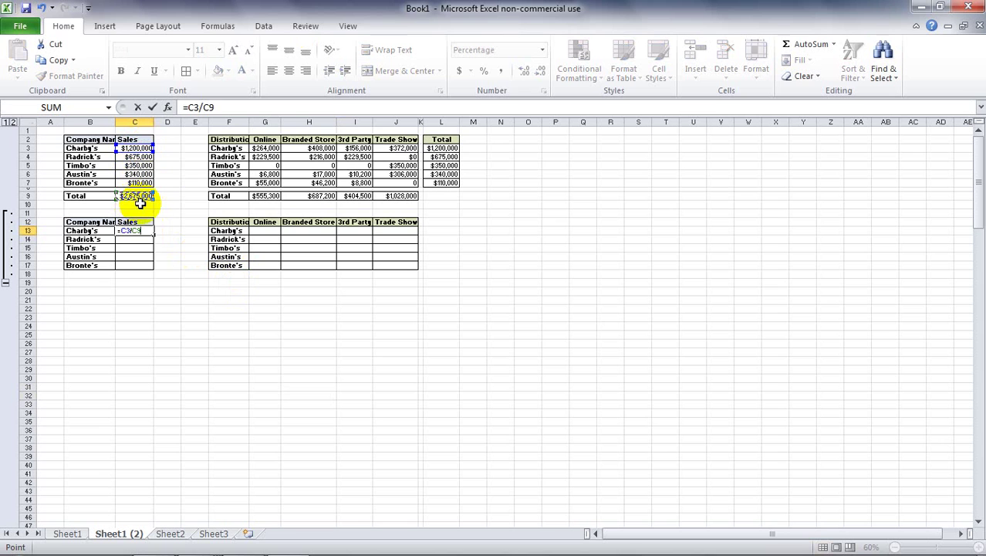
pyautogui.press('Return')
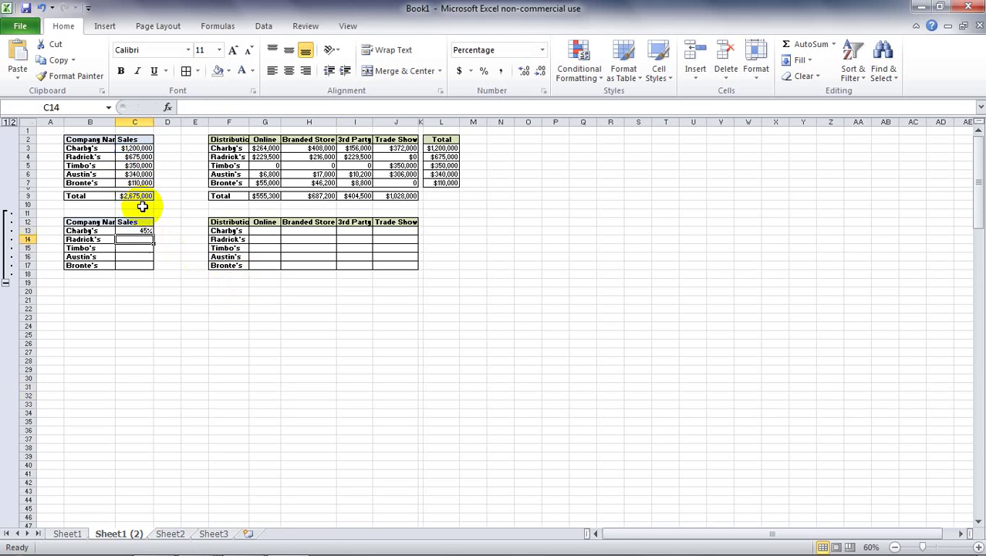
pyautogui.press('Up')
pyautogui.hotkey('shift', 'Down')
pyautogui.hotkey('shift', 'Down')
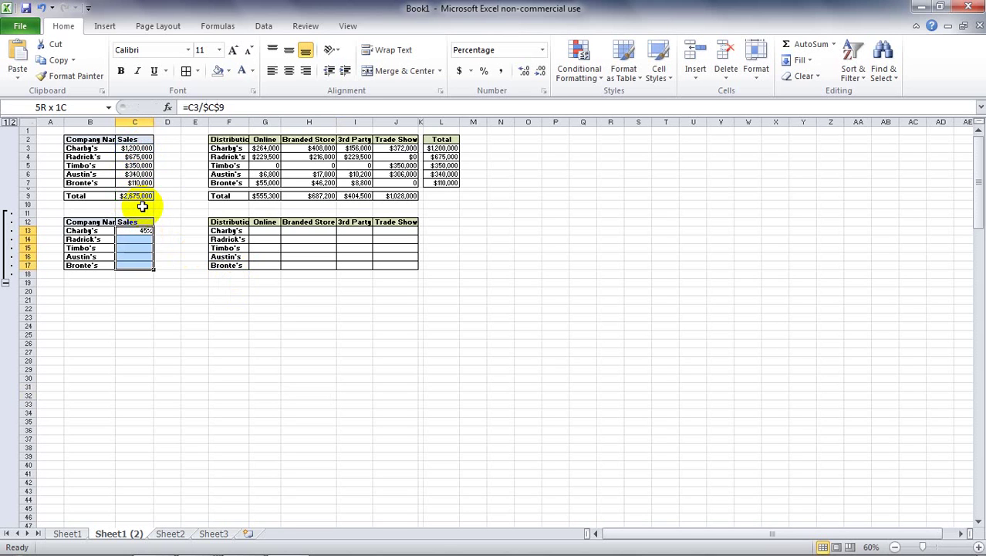
pyautogui.hotkey('ctrl', 'd')
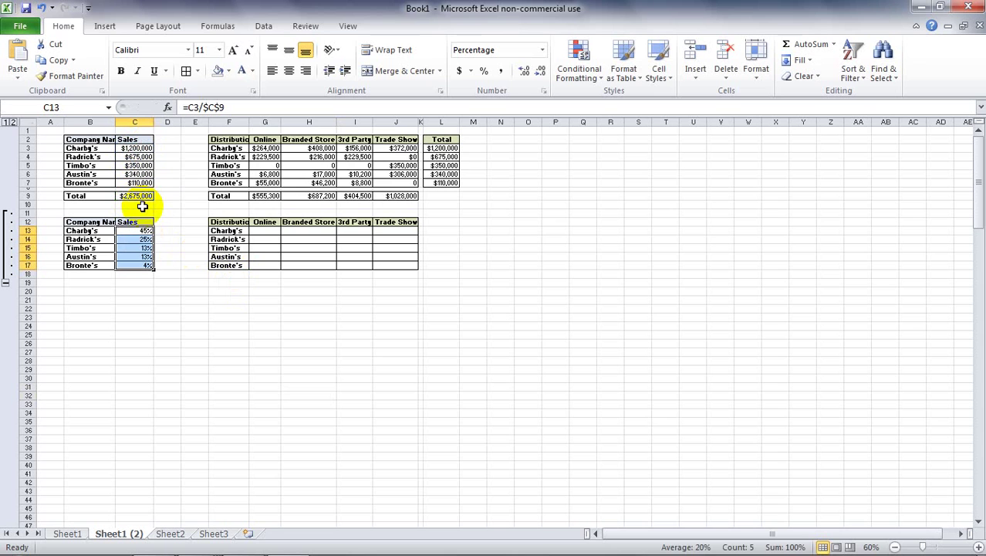
# Step: Enter =G3/$L3 in G13 and copy it across G13:J17 for each company's channel shares
pyautogui.click(273, 231)
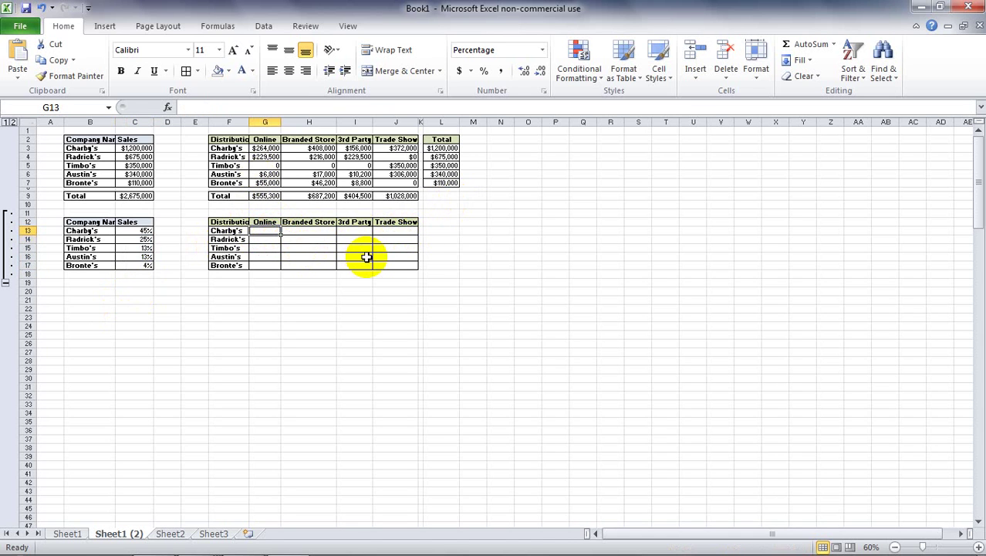
pyautogui.write('=')
pyautogui.click(266, 147)
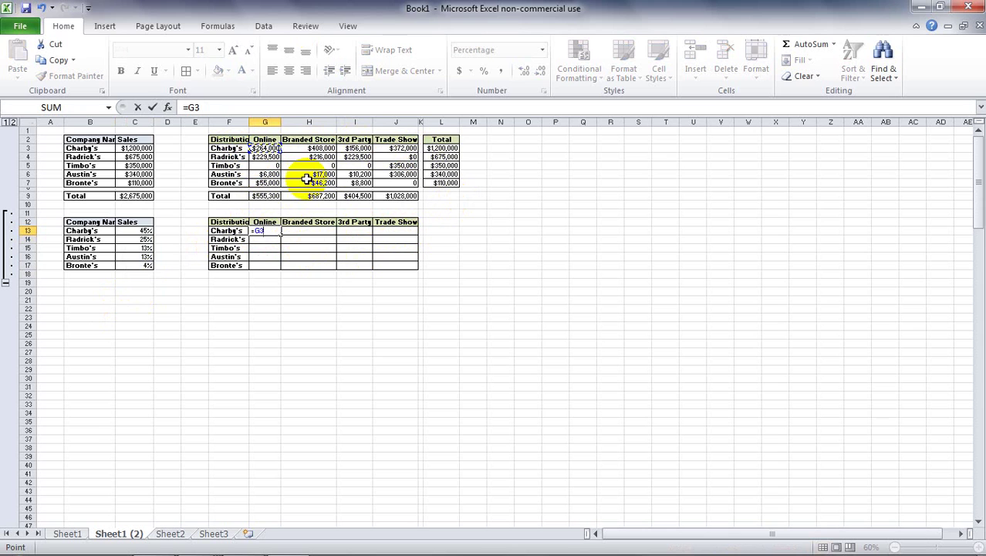
pyautogui.click(442, 148)
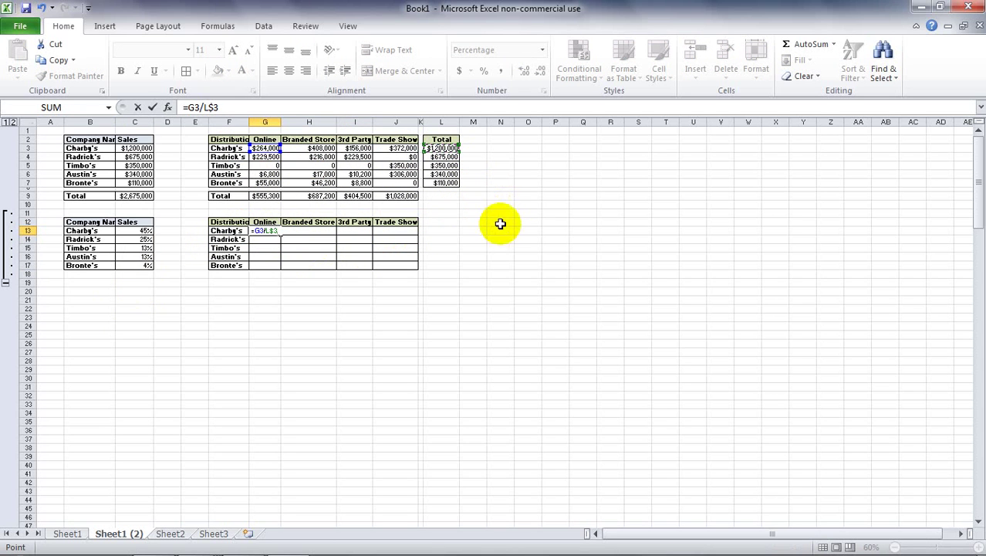
pyautogui.press('Tab')
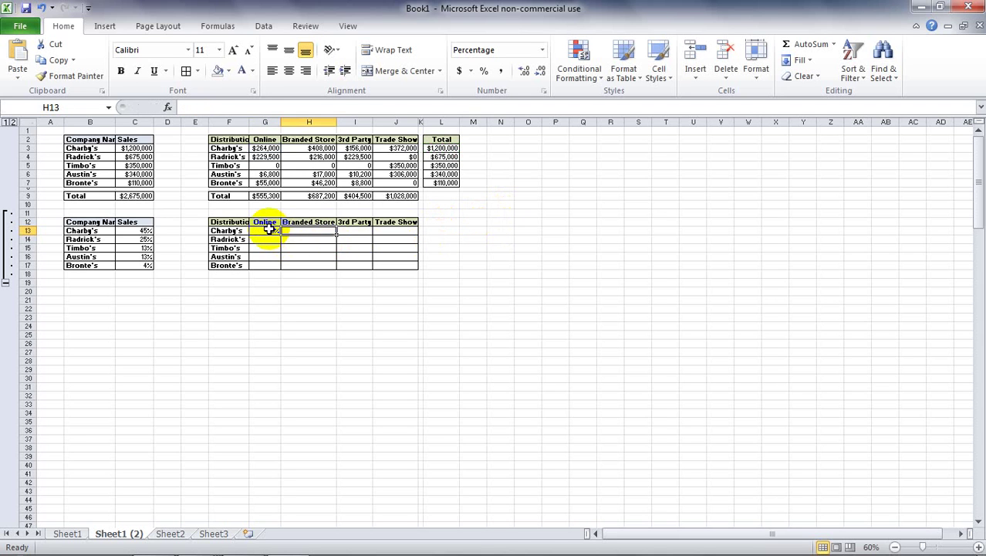
pyautogui.click(270, 232)
pyautogui.moveTo(280, 234); pyautogui.dragTo(417, 271)
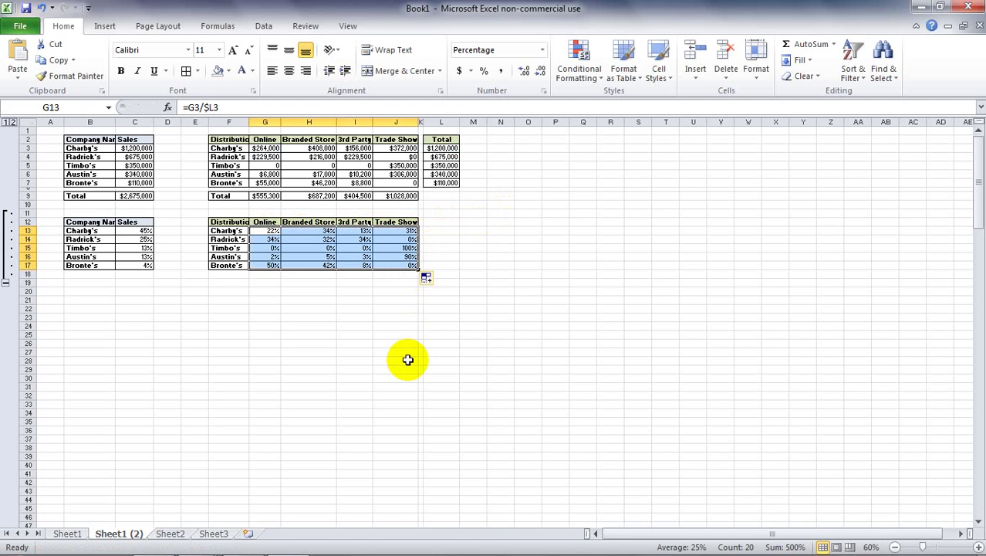
pyautogui.click(351, 334)
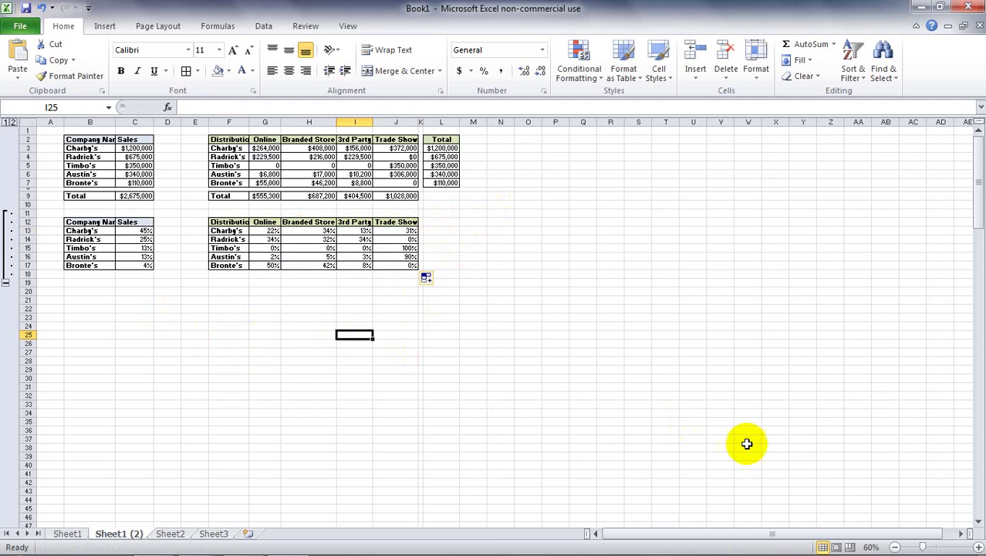
# Step: Repeat the Charby's label down column B from B21 to B65
pyautogui.click(108, 234)
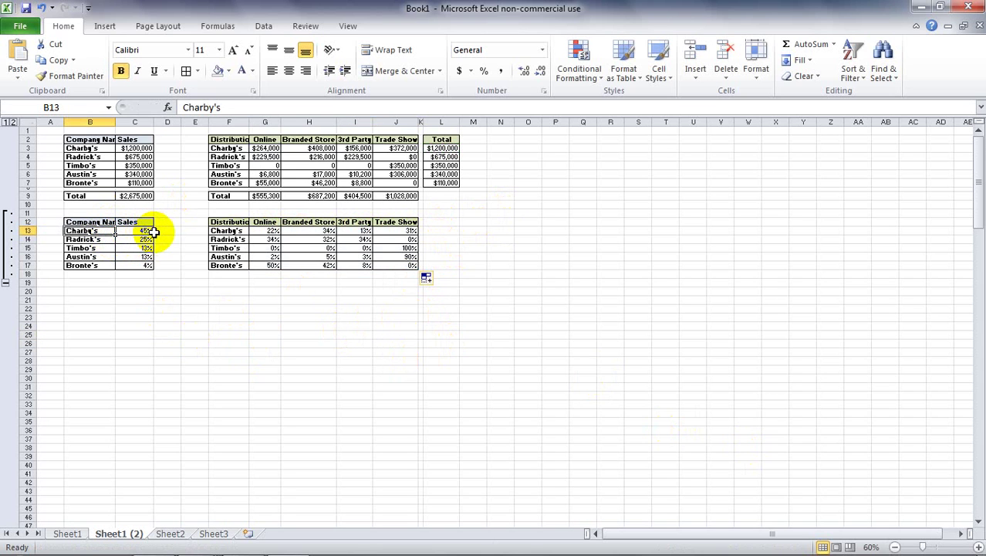
pyautogui.hotkey('ctrl', 'c')
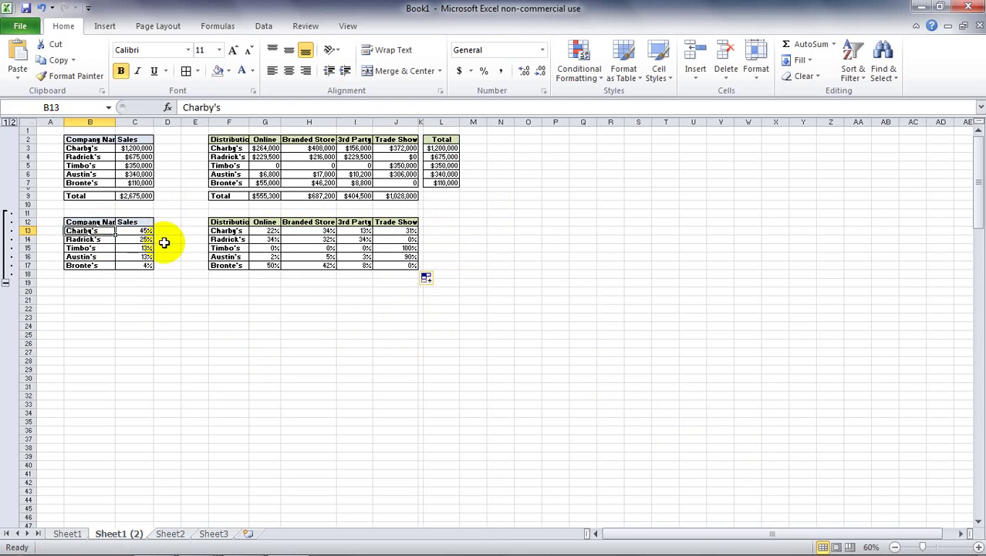
pyautogui.click(85, 291)
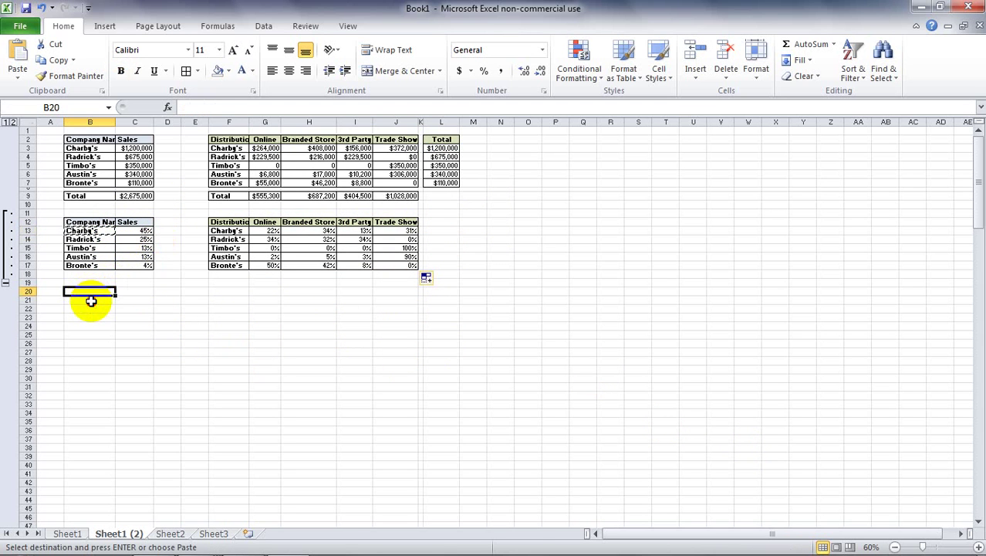
pyautogui.click(91, 301)
pyautogui.hotkey('ctrl', 'v')
pyautogui.moveTo(114, 304); pyautogui.dragTo(137, 486)
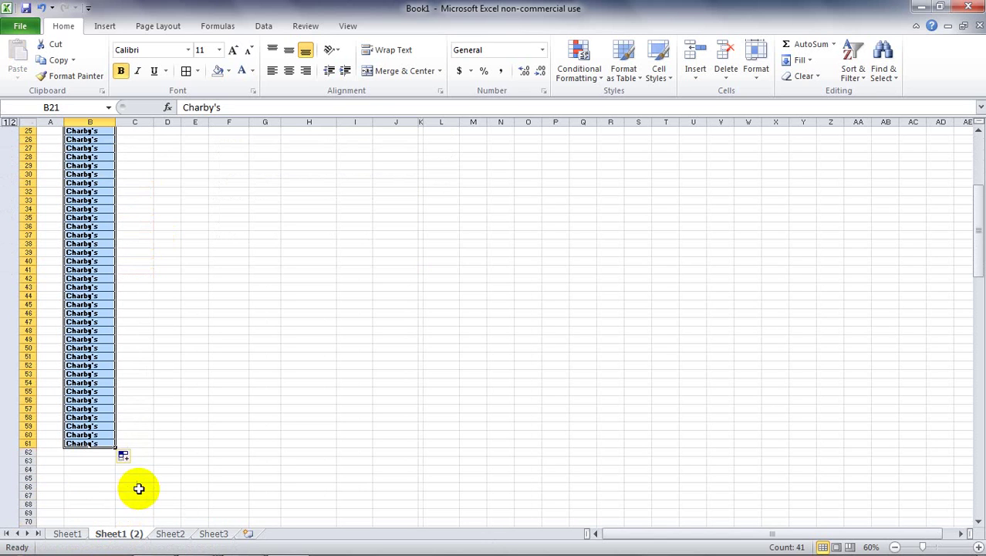
pyautogui.moveTo(115, 451); pyautogui.dragTo(119, 484)
# Step: Repeat the Radrick's label down column B from B66 to B90
pyautogui.scroll(8, 284, 288)
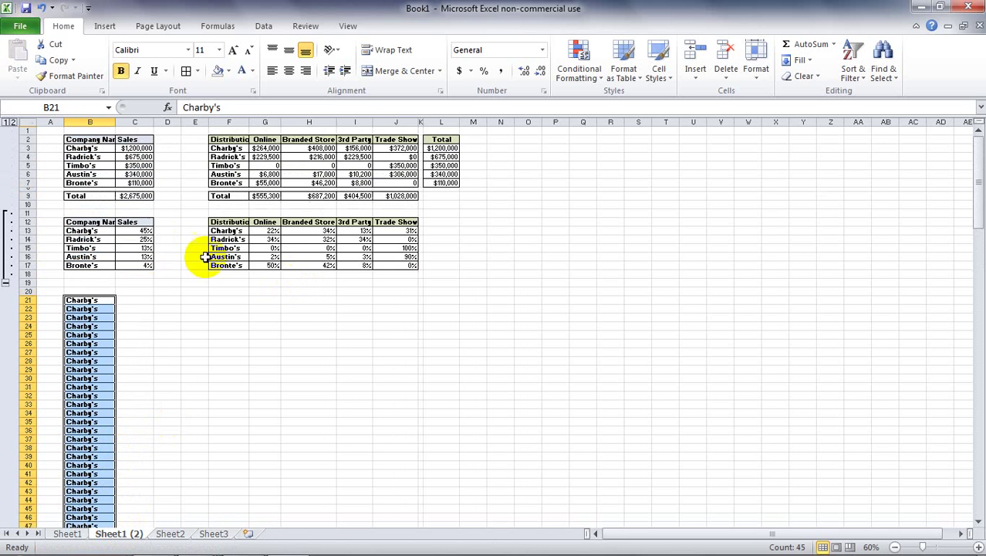
pyautogui.click(101, 240)
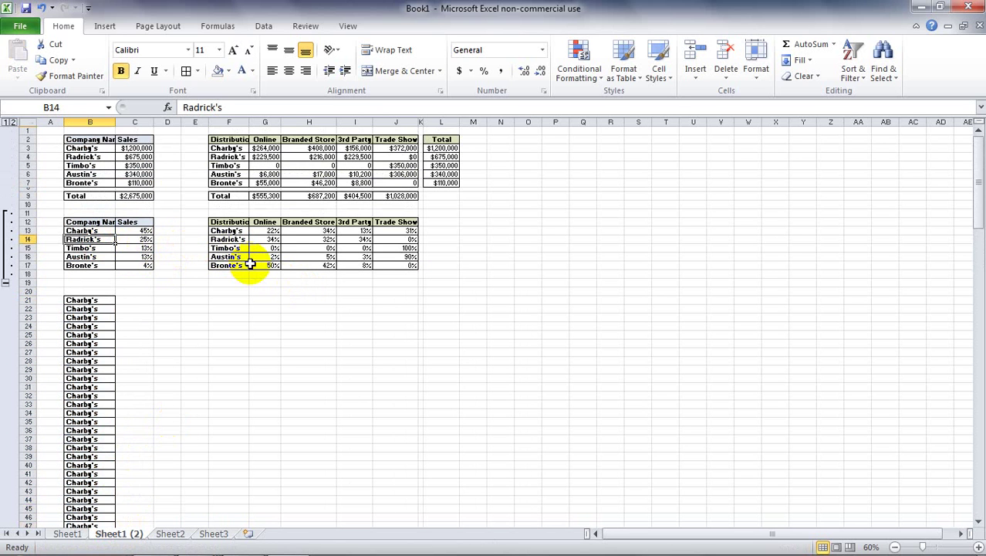
pyautogui.hotkey('ctrl', 'c')
pyautogui.scroll(-12, 259, 270)
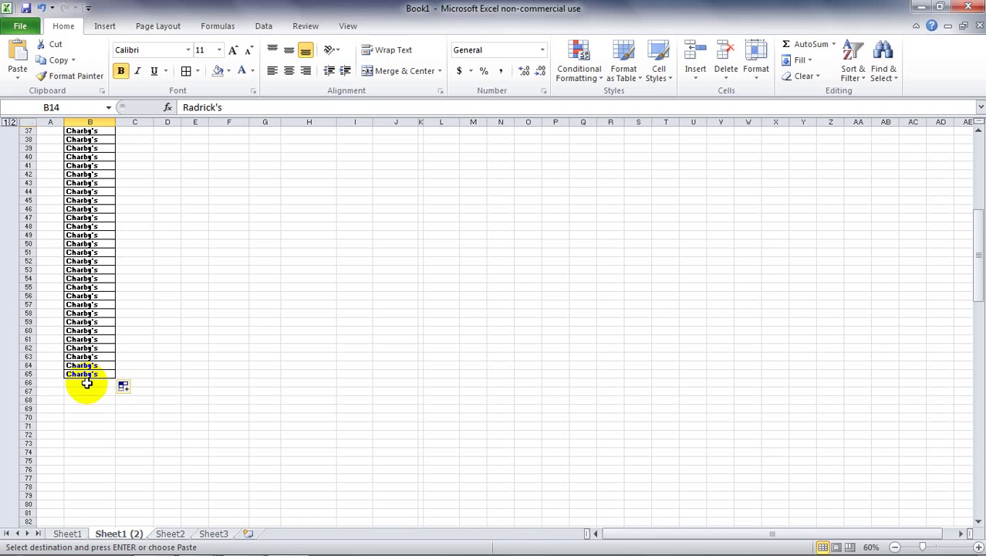
pyautogui.click(83, 384)
pyautogui.hotkey('ctrl', 'v')
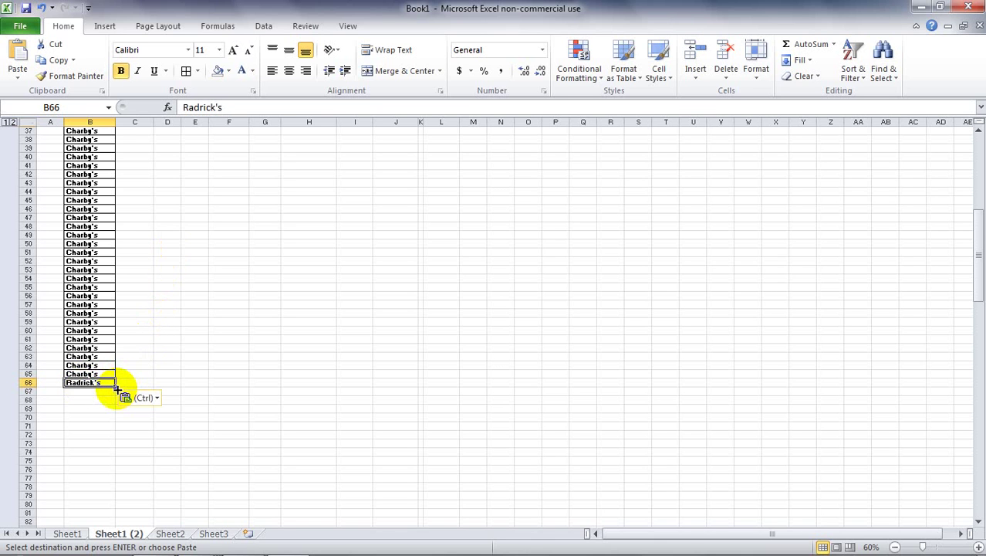
pyautogui.moveTo(116, 388); pyautogui.dragTo(112, 484)
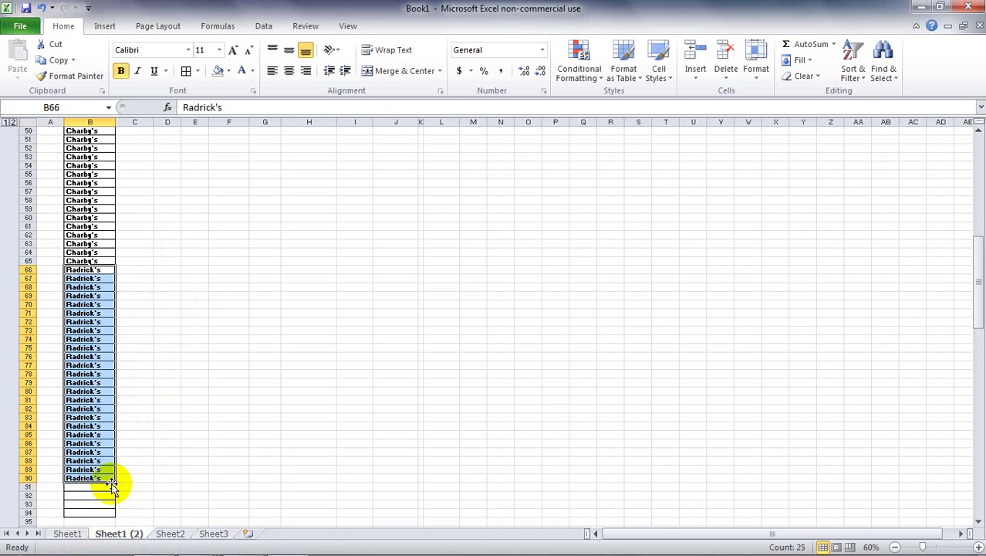
pyautogui.scroll(16, 282, 198)
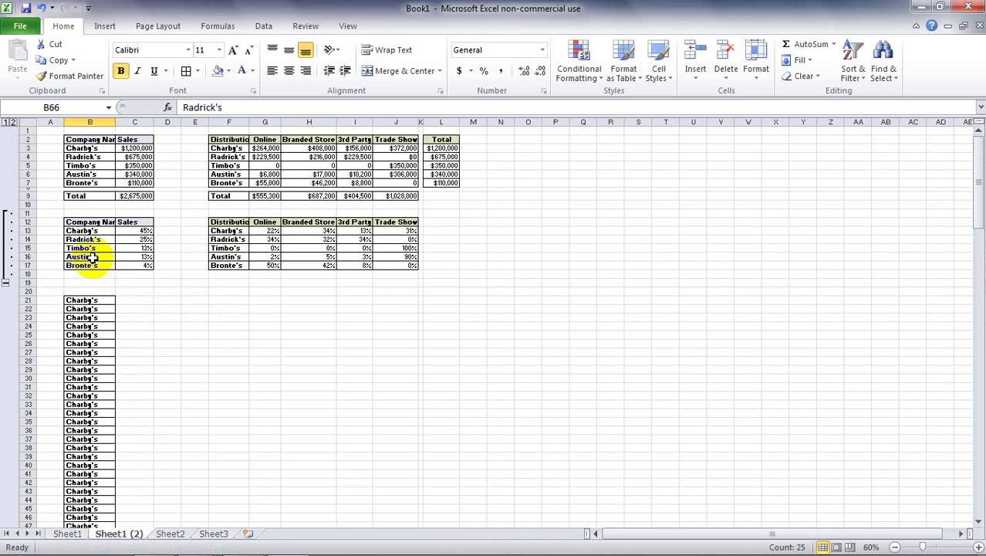
# Step: Repeat the Timbo's label down column B from B91 to B103
pyautogui.click(93, 247)
pyautogui.hotkey('ctrl', 'c')
pyautogui.scroll(-4, 142, 371)
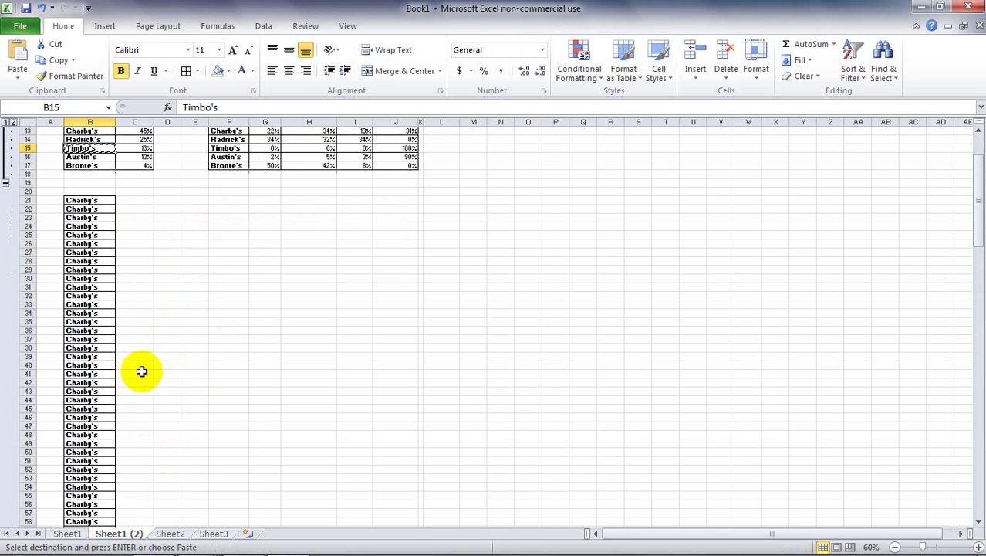
pyautogui.scroll(-14, 142, 371)
pyautogui.click(84, 443)
pyautogui.hotkey('ctrl', 'v')
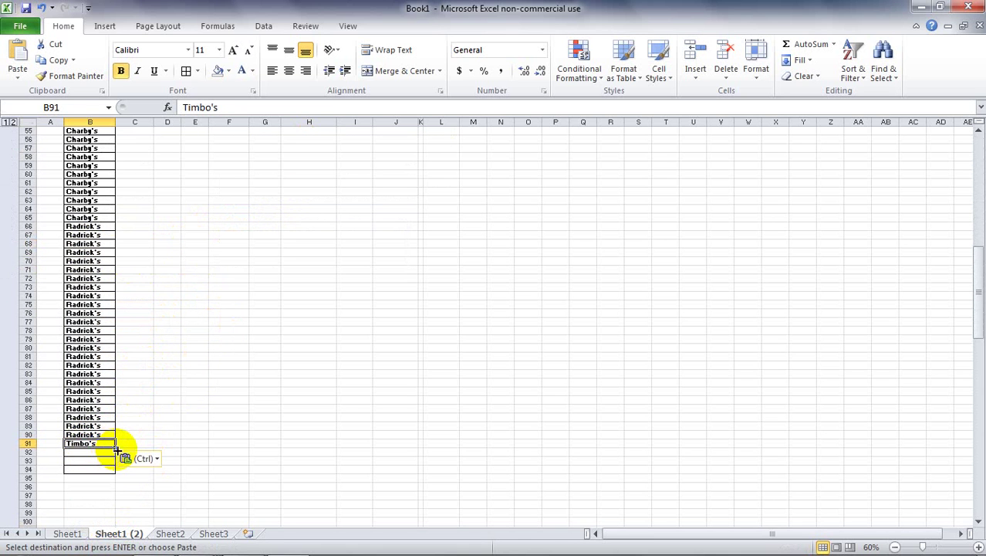
pyautogui.moveTo(116, 449); pyautogui.dragTo(122, 489)
# Step: Repeat the Austin's label down column B from B104 to B116
pyautogui.scroll(6, 196, 357)
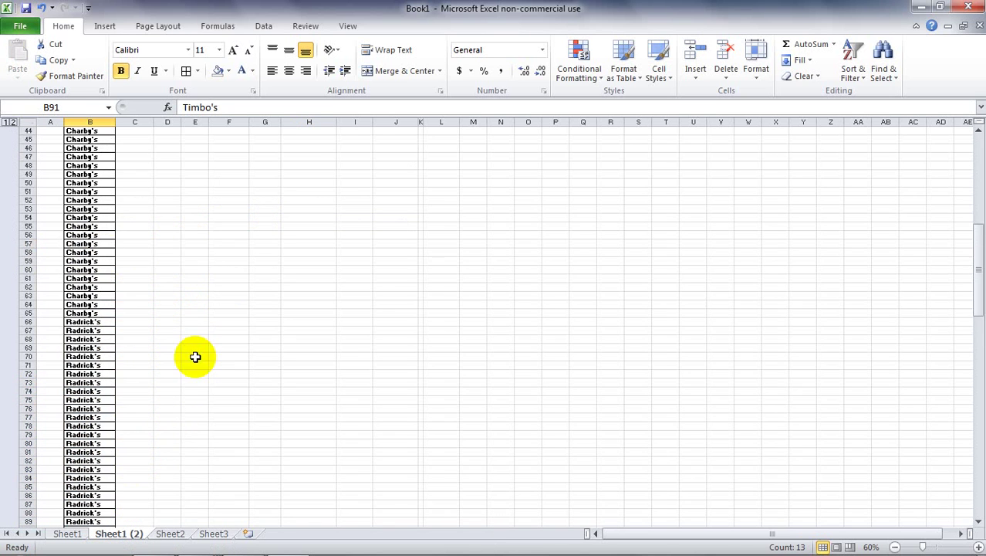
pyautogui.scroll(14, 202, 243)
pyautogui.click(89, 247)
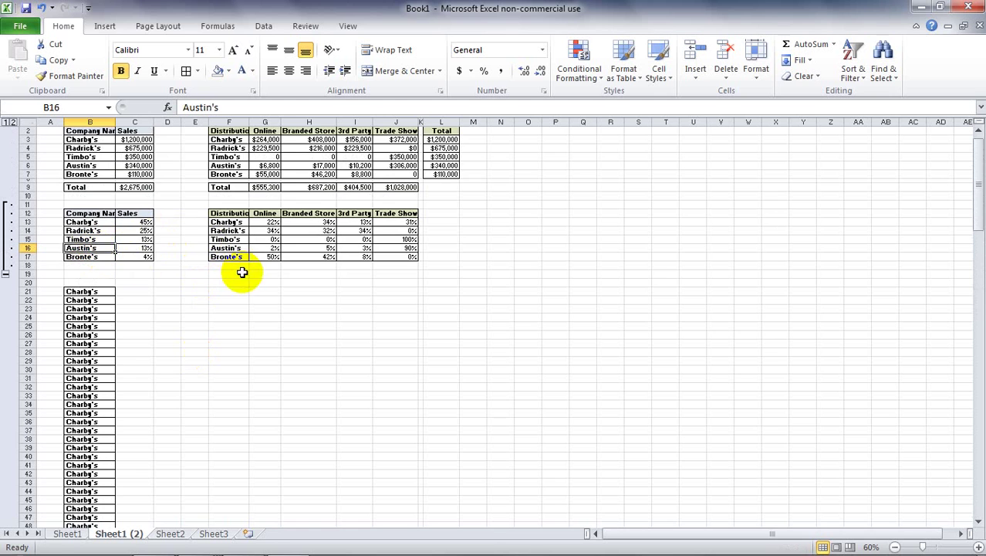
pyautogui.hotkey('ctrl', 'c')
pyautogui.scroll(-20, 244, 308)
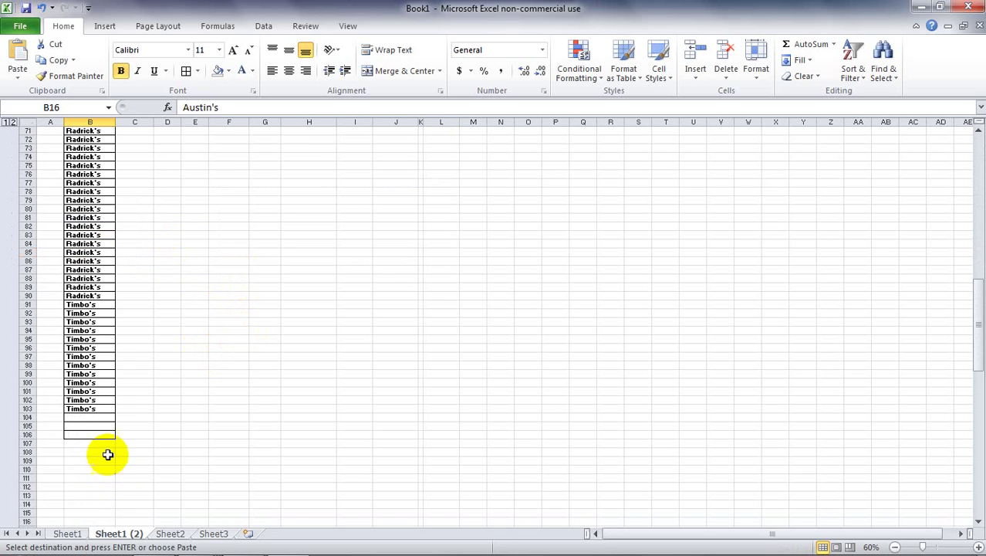
pyautogui.click(94, 419)
pyautogui.hotkey('ctrl', 'v')
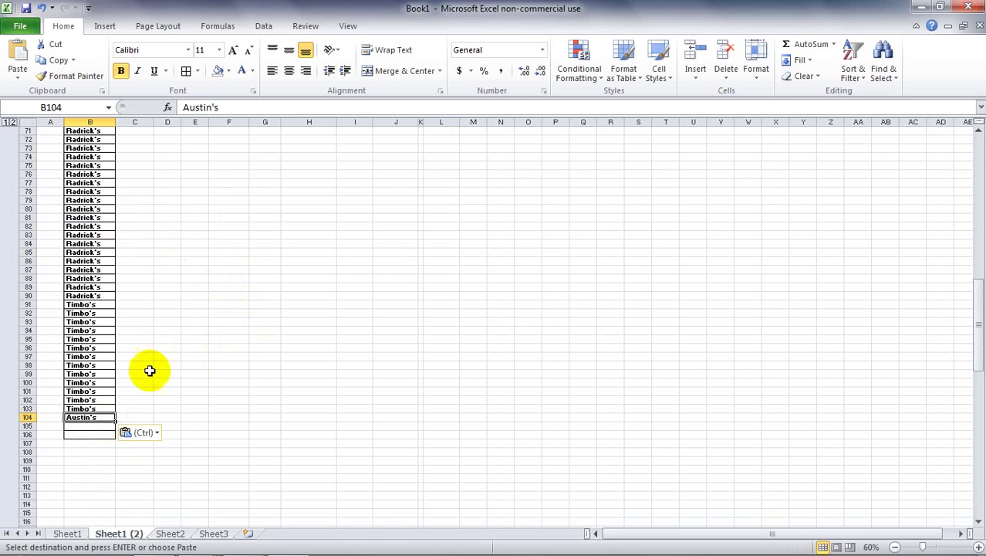
pyautogui.moveTo(114, 422); pyautogui.dragTo(117, 508)
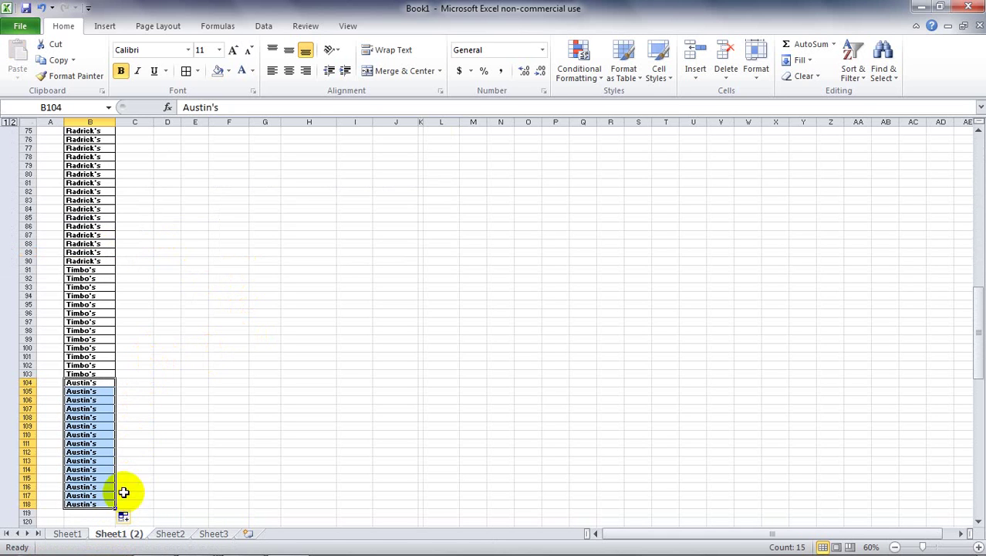
# Step: Repeat the Bronte's label down column B from B117 to B120
pyautogui.scroll(20, 227, 346)
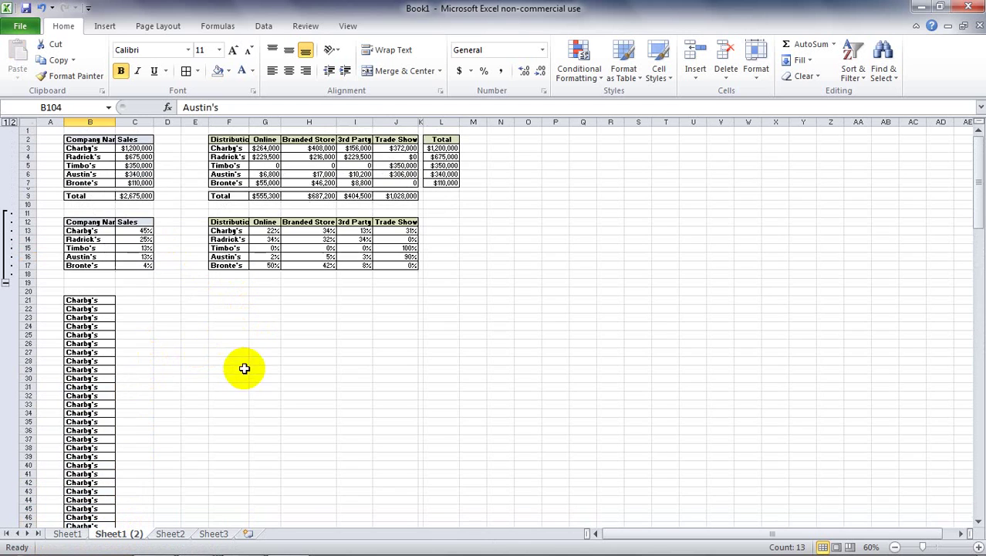
pyautogui.click(105, 265)
pyautogui.hotkey('ctrl', 'c')
pyautogui.scroll(-20, 155, 304)
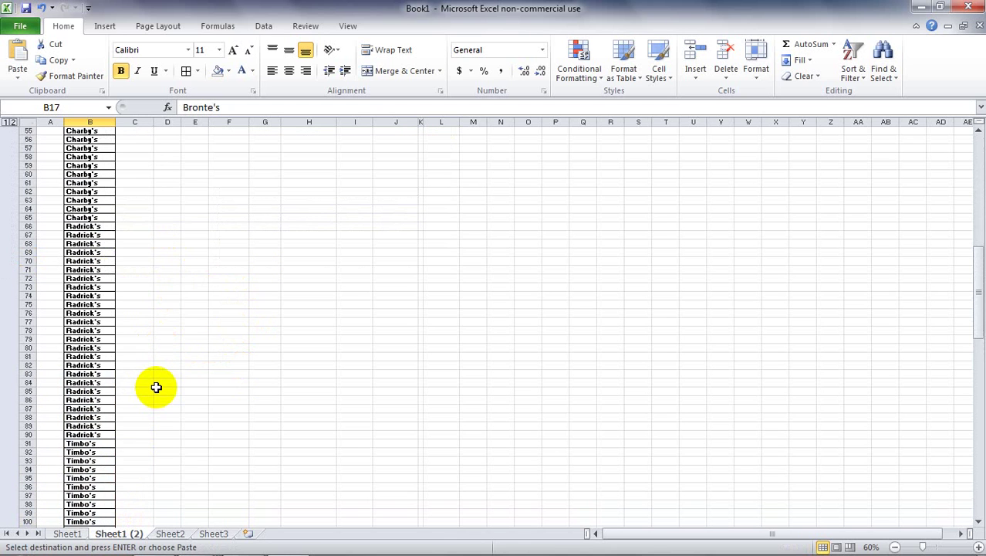
pyautogui.click(98, 434)
pyautogui.hotkey('ctrl', 'v')
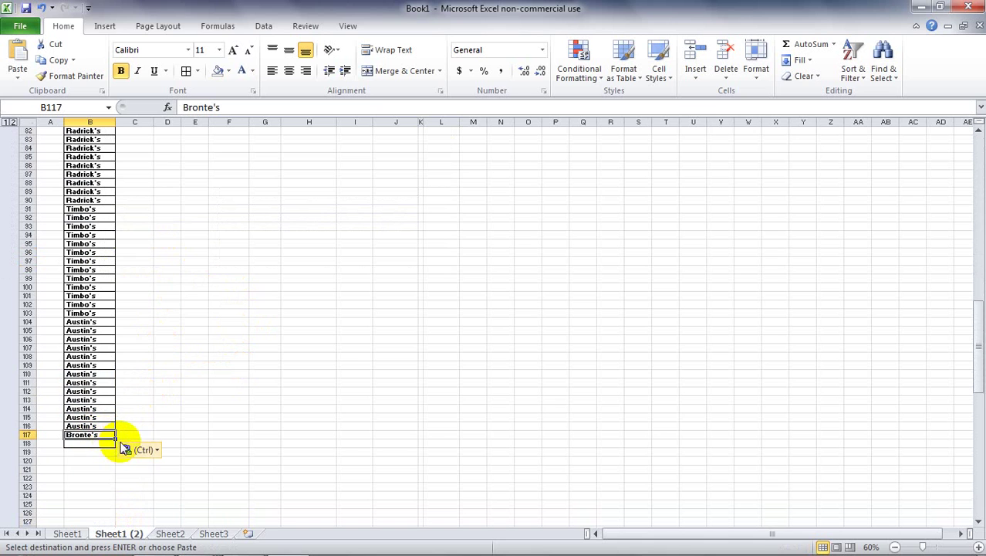
pyautogui.moveTo(116, 442); pyautogui.dragTo(115, 467)
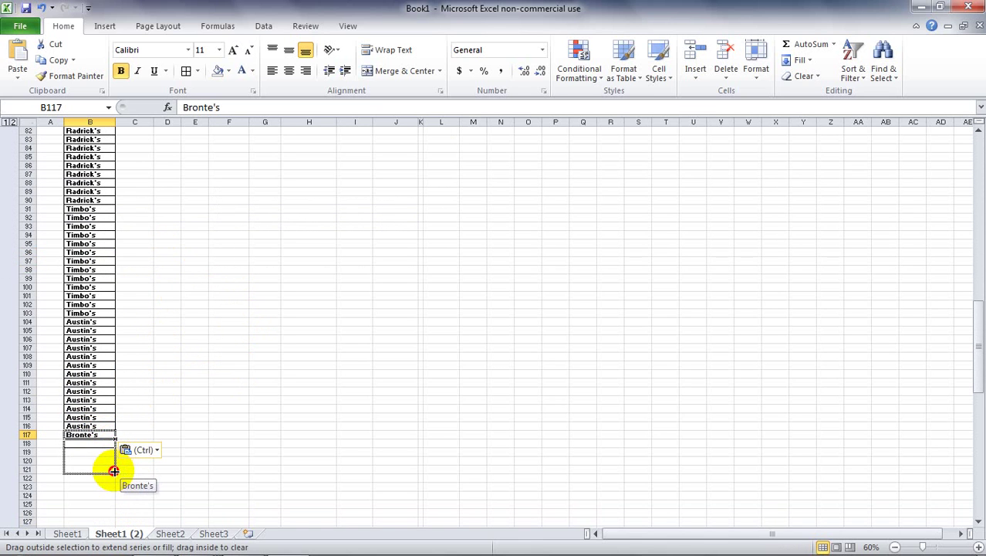
pyautogui.moveTo(114, 467); pyautogui.dragTo(114, 464)
# Step: Copy the channel headers G12:J12 into C20:F20
pyautogui.scroll(20, 248, 333)
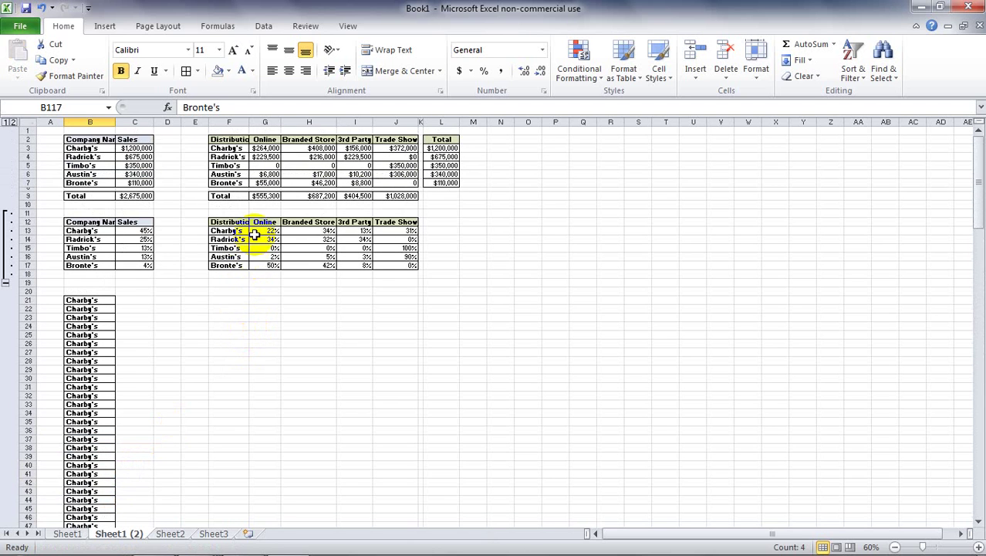
pyautogui.moveTo(256, 222); pyautogui.dragTo(360, 222)
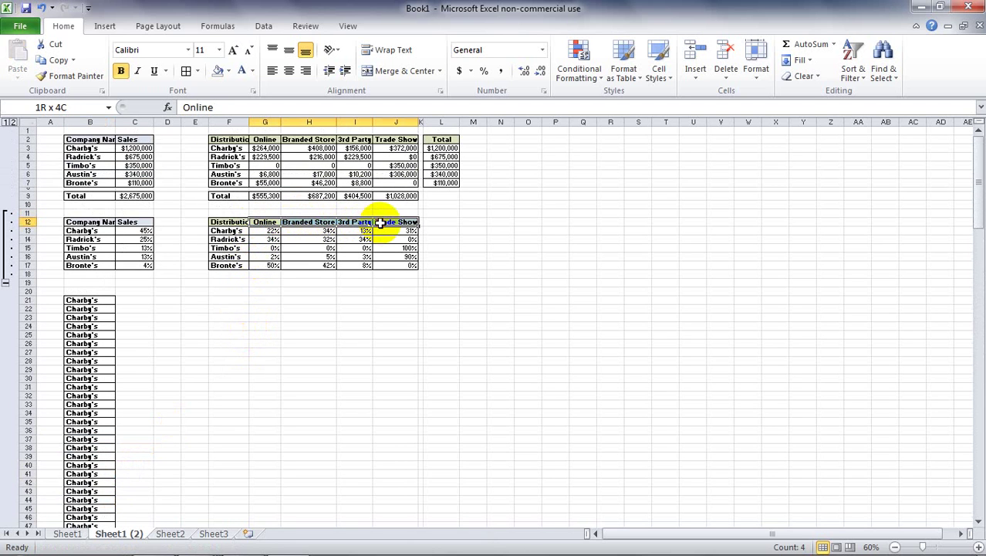
pyautogui.hotkey('ctrl', 'c')
pyautogui.click(135, 291)
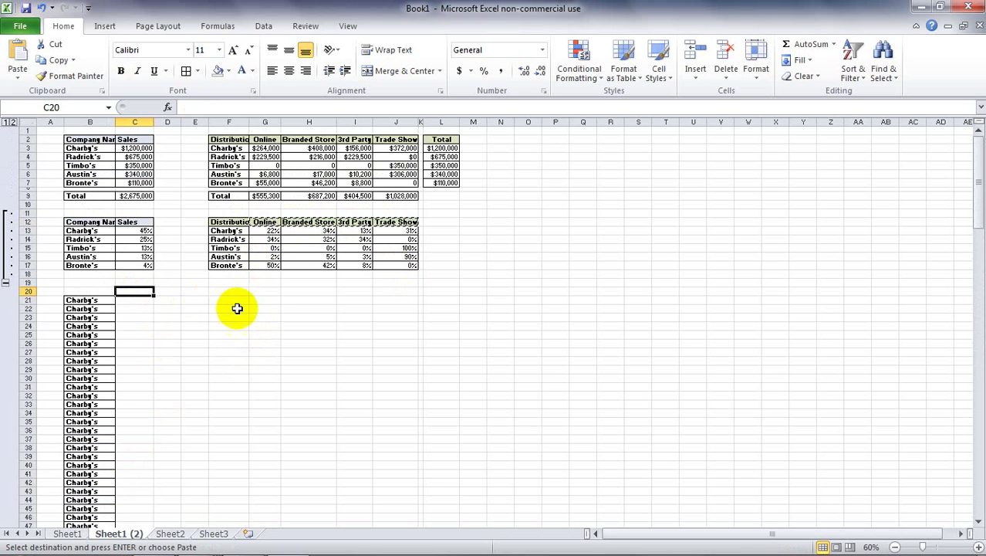
pyautogui.hotkey('ctrl', 'v')
# Step: Paste Charby's shares 0.22, 0.34, 0.13, 0.31 as values into C21:F65
pyautogui.moveTo(266, 230); pyautogui.dragTo(397, 238)
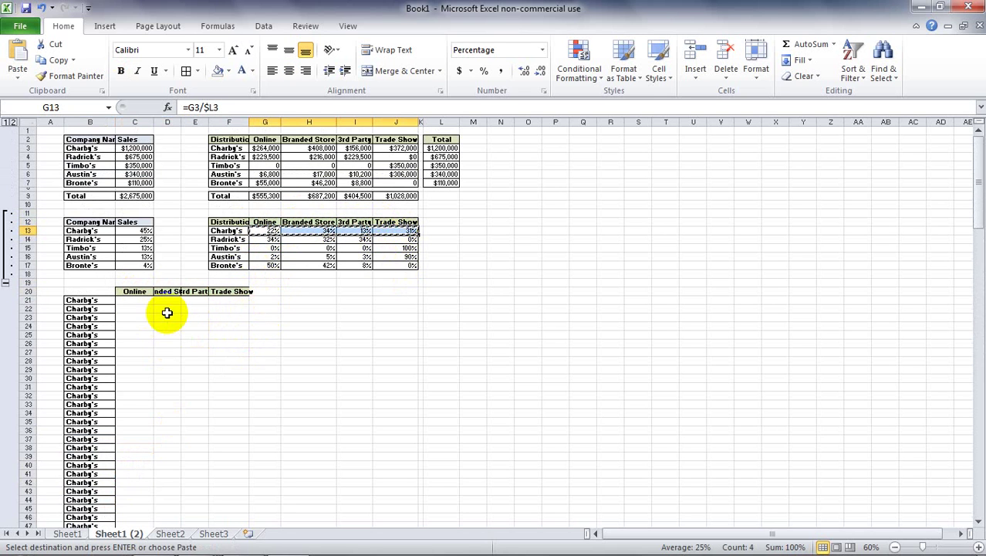
pyautogui.hotkey('ctrl', 'c')
pyautogui.rightClick(131, 301)
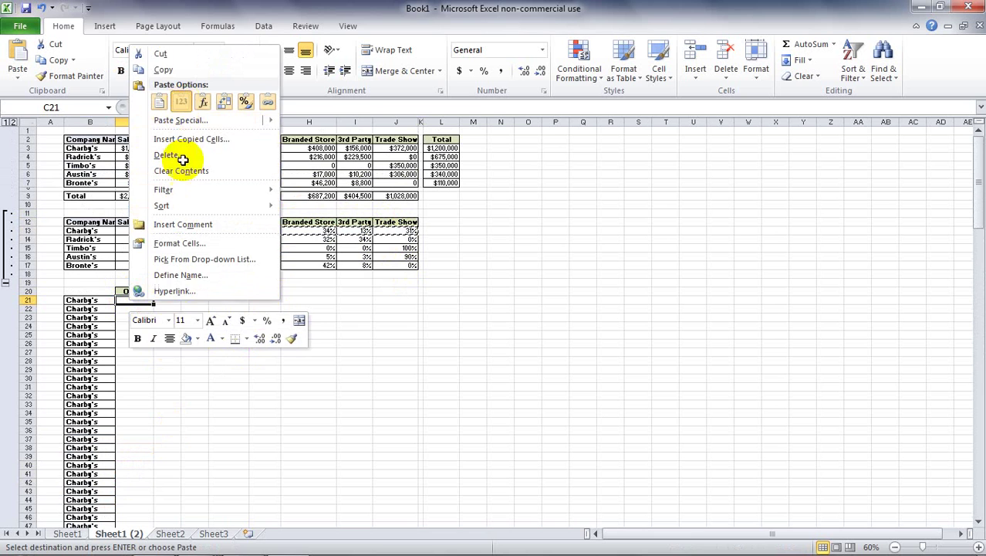
pyautogui.click(180, 101)
pyautogui.moveTo(247, 305); pyautogui.dragTo(258, 185)
pyautogui.scroll(19, 330, 238)
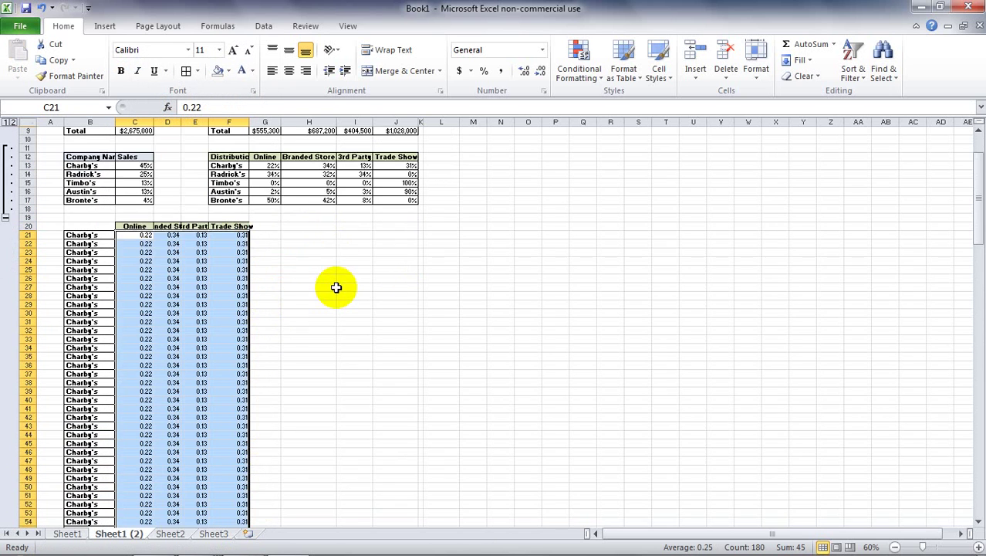
pyautogui.moveTo(273, 224); pyautogui.dragTo(392, 222)
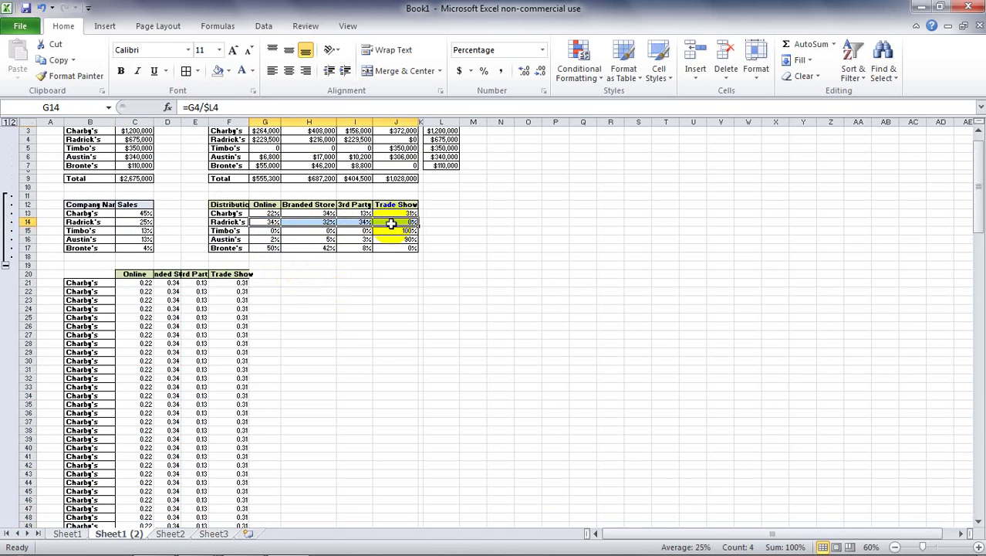
pyautogui.hotkey('ctrl', 'c')
pyautogui.scroll(-12, 208, 411)
pyautogui.click(138, 365)
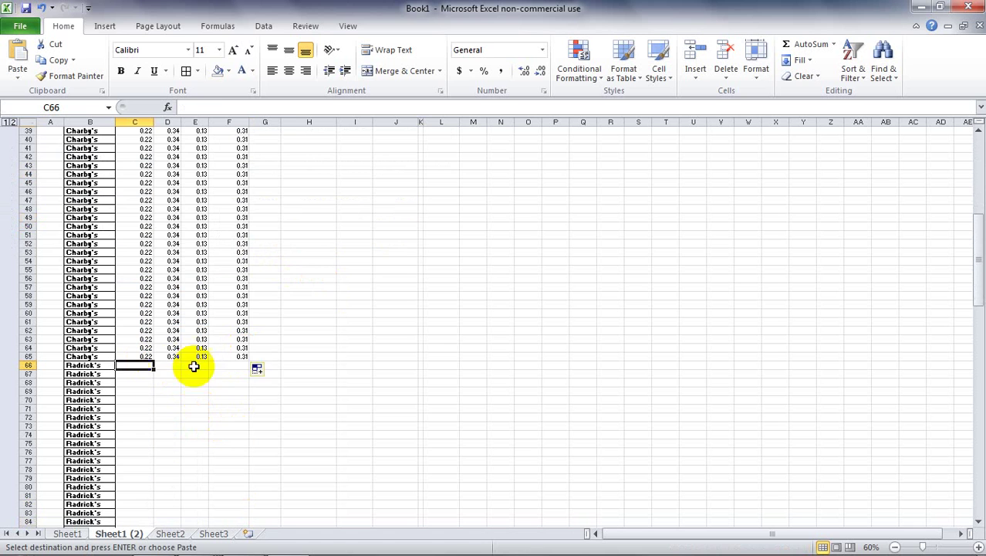
pyautogui.hotkey('ctrl', 'v')
pyautogui.rightClick(152, 365)
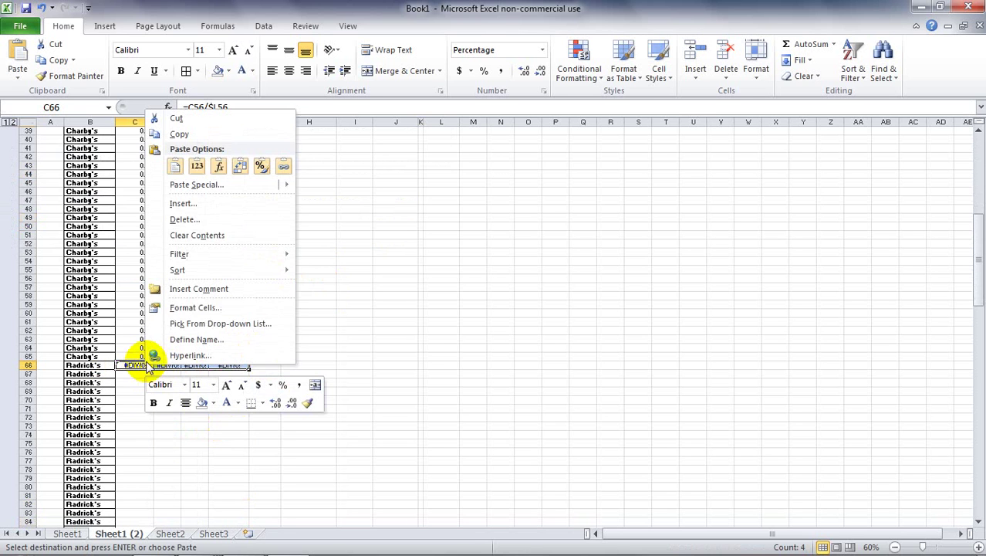
pyautogui.click(201, 164)
pyautogui.moveTo(246, 372); pyautogui.dragTo(245, 456)
pyautogui.scroll(11, 352, 355)
pyautogui.scroll(5, 352, 355)
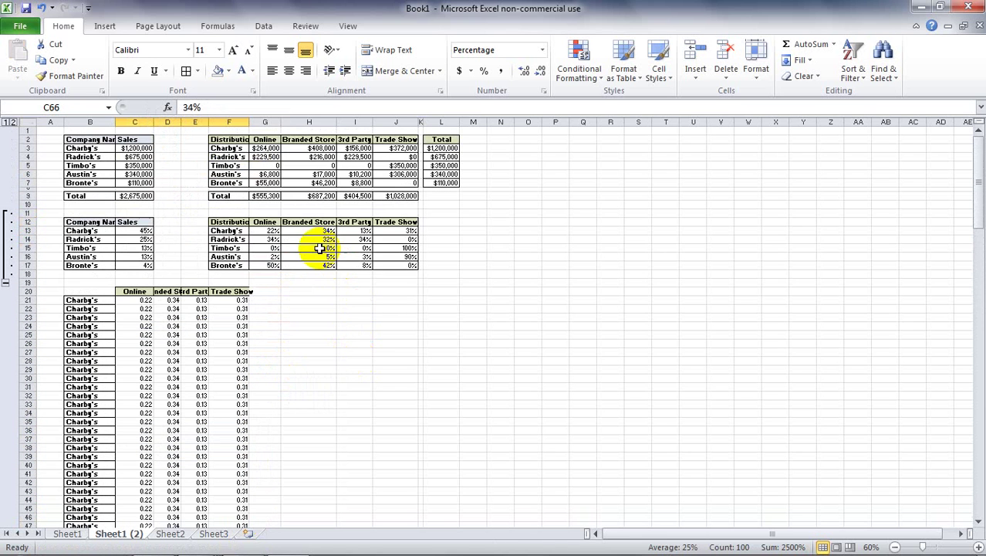
pyautogui.moveTo(280, 245); pyautogui.dragTo(390, 253)
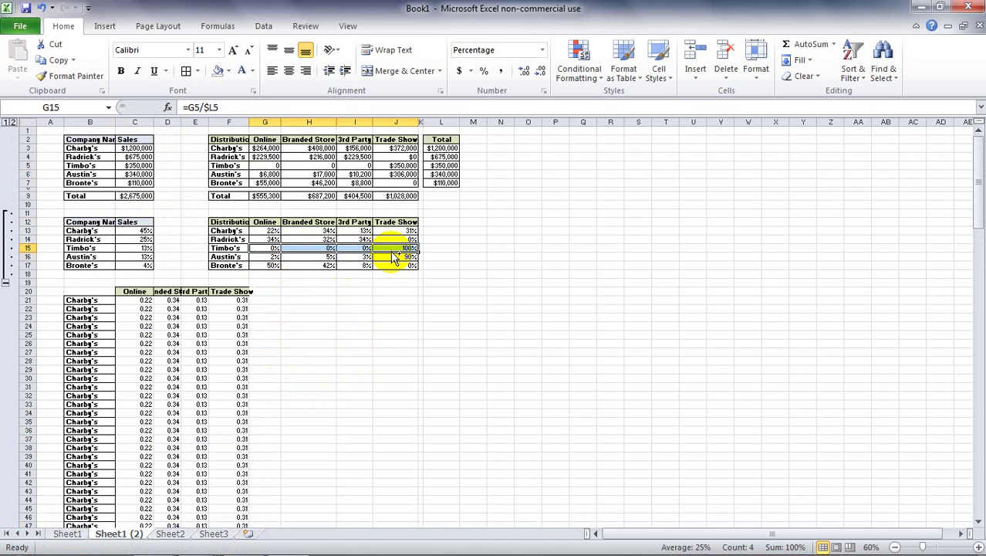
pyautogui.hotkey('ctrl', 'c')
pyautogui.scroll(-20, 320, 437)
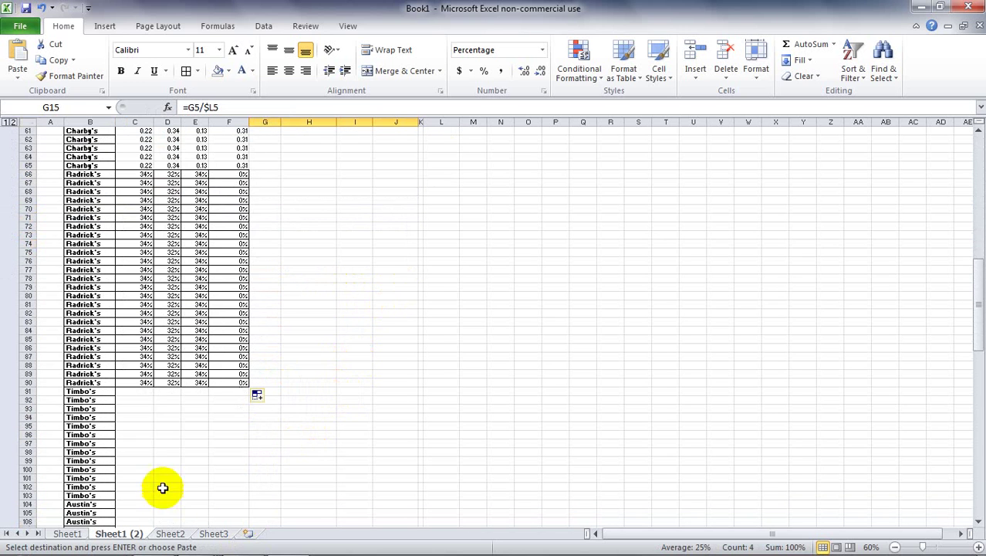
pyautogui.rightClick(145, 394)
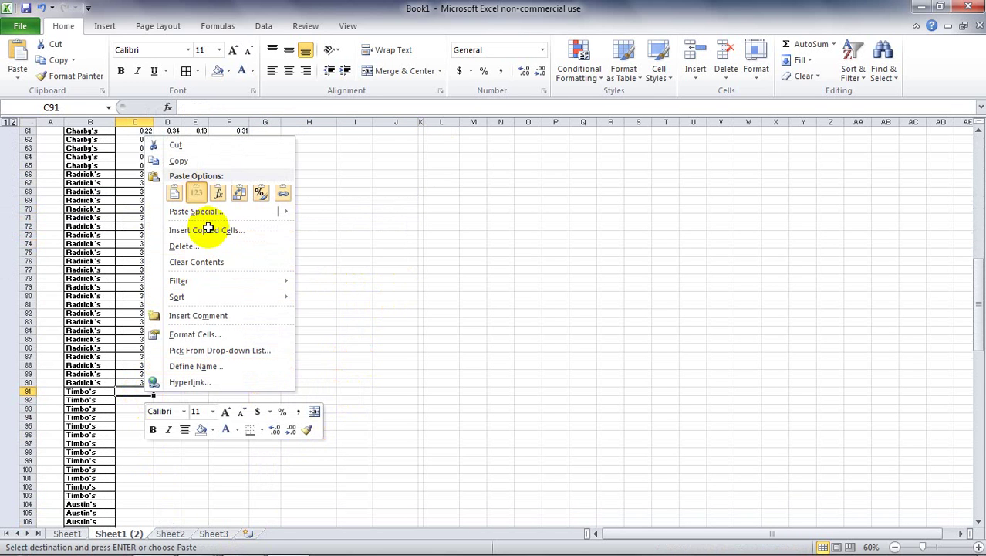
pyautogui.click(194, 193)
pyautogui.moveTo(247, 400); pyautogui.dragTo(250, 500)
pyautogui.scroll(18, 383, 278)
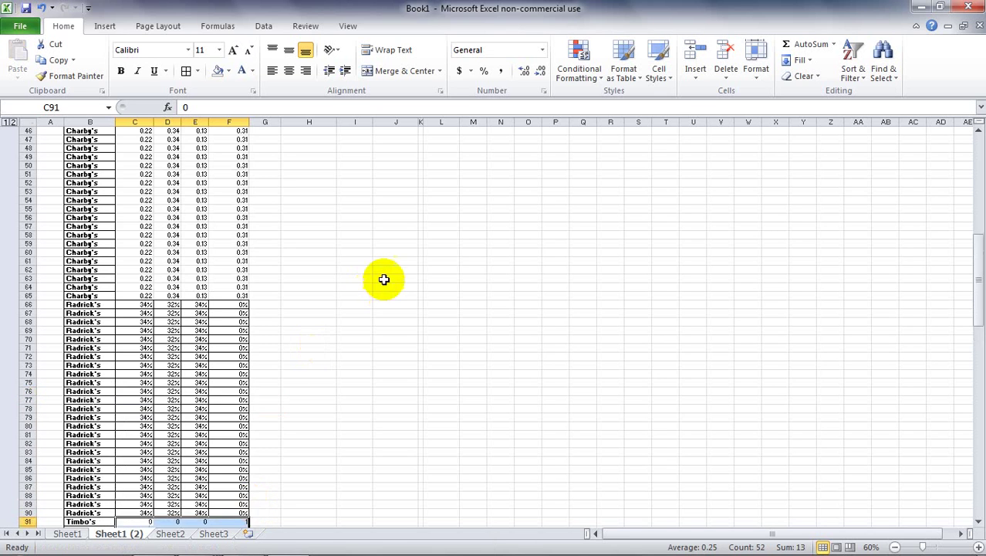
pyautogui.moveTo(282, 203); pyautogui.dragTo(392, 206)
pyautogui.hotkey('ctrl', 'c')
pyautogui.scroll(-20, 361, 309)
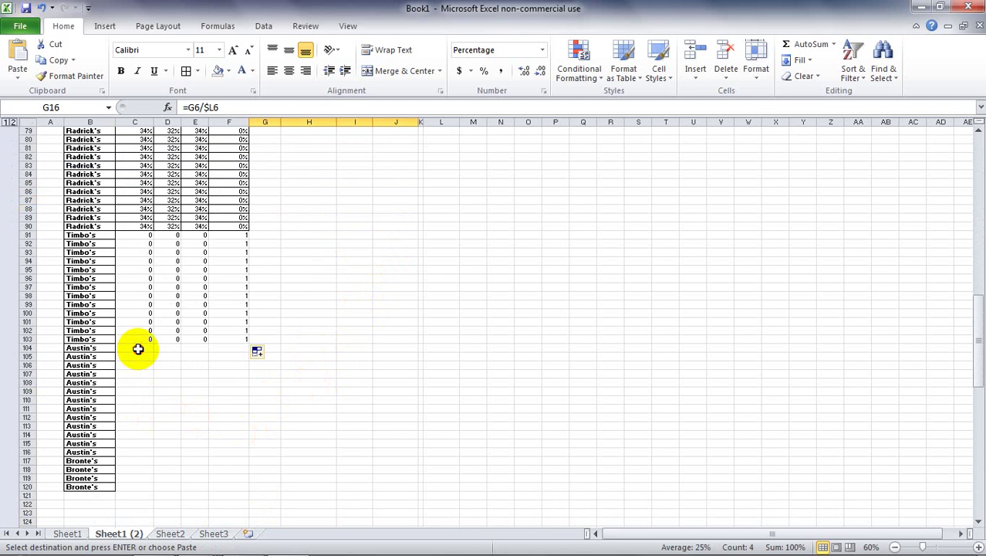
pyautogui.rightClick(138, 349)
pyautogui.click(194, 149)
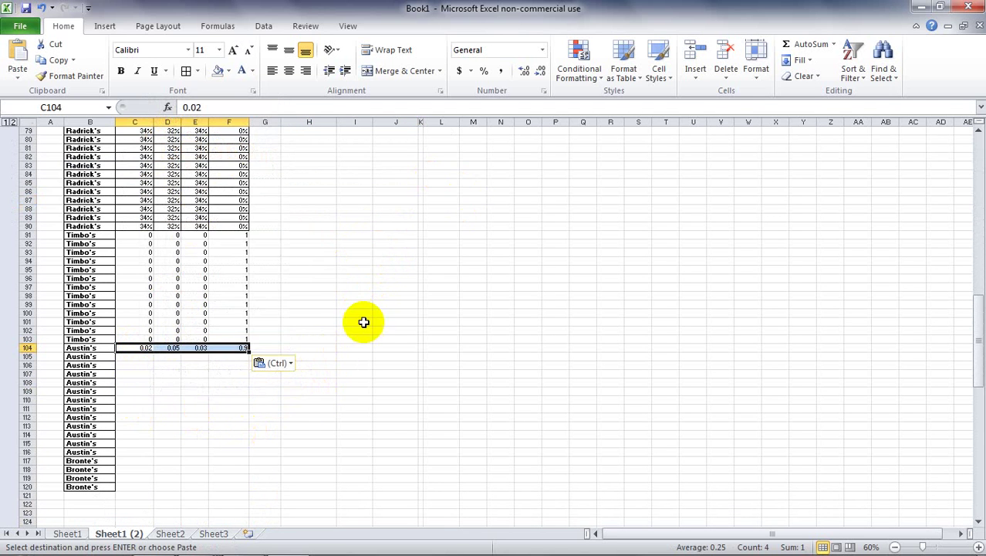
pyautogui.moveTo(249, 352); pyautogui.dragTo(245, 454)
# Step: Paste Bronte's mix 0.5, 0.42, 0.08, 0 as values into C117:F120
pyautogui.scroll(8, 451, 231)
pyautogui.scroll(18, 440, 240)
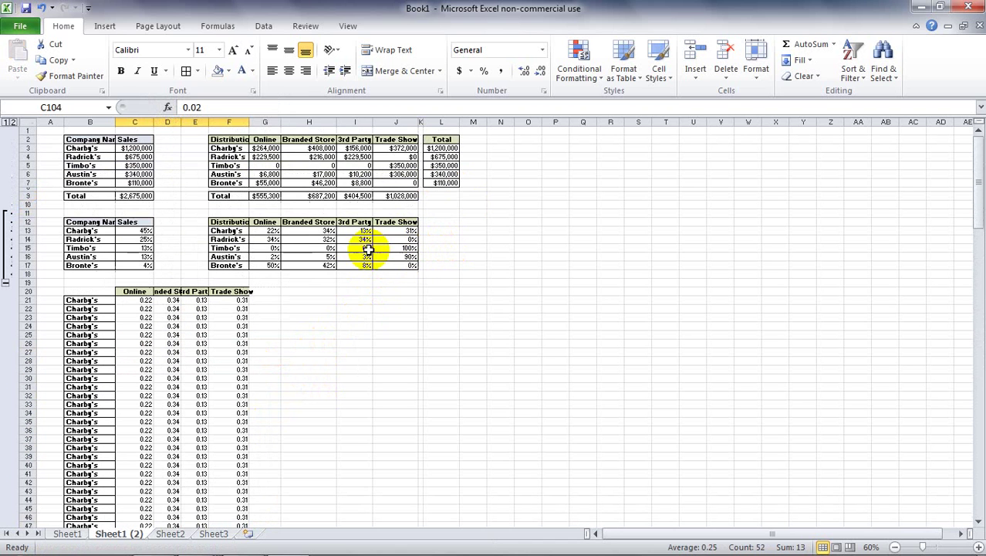
pyautogui.click(264, 266)
pyautogui.moveTo(338, 257); pyautogui.dragTo(407, 261)
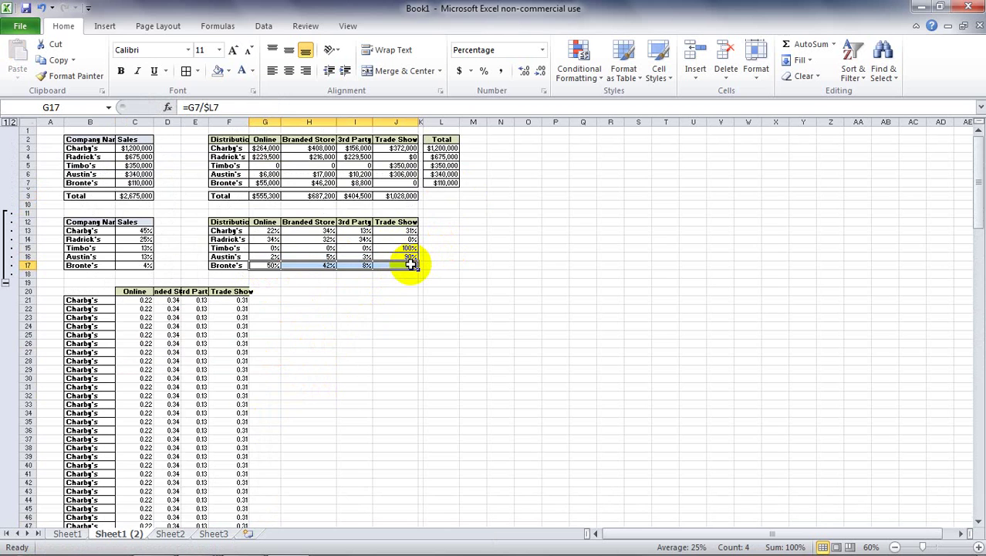
pyautogui.hotkey('ctrl', 'c')
pyautogui.scroll(-14, 317, 410)
pyautogui.scroll(-13, 317, 410)
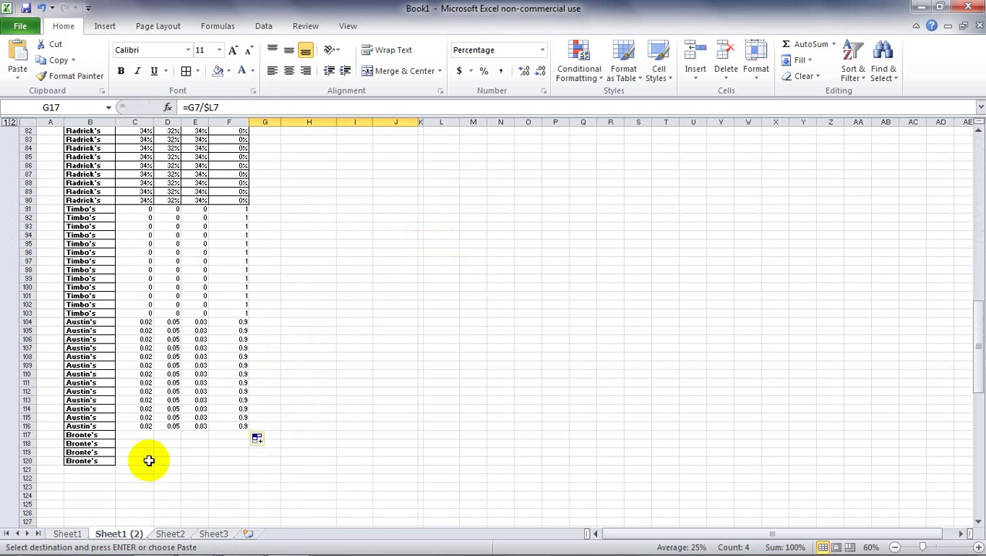
pyautogui.click(138, 437)
pyautogui.rightClick(141, 438)
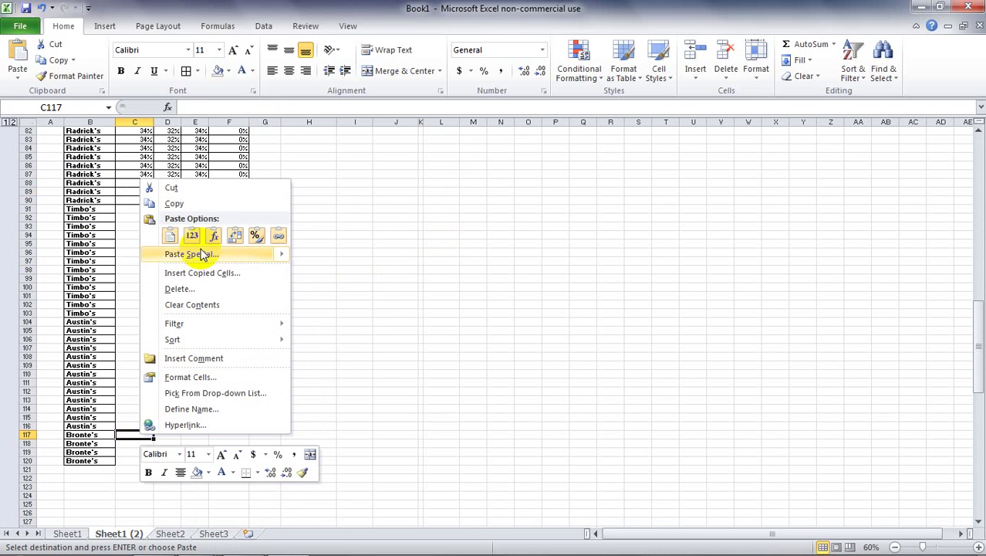
pyautogui.click(193, 235)
pyautogui.moveTo(248, 439); pyautogui.dragTo(126, 147)
# Step: Format C21:F120 as percentages and select the B20:F120 chart data
pyautogui.hotkey('ctrl', 'BackSpace')
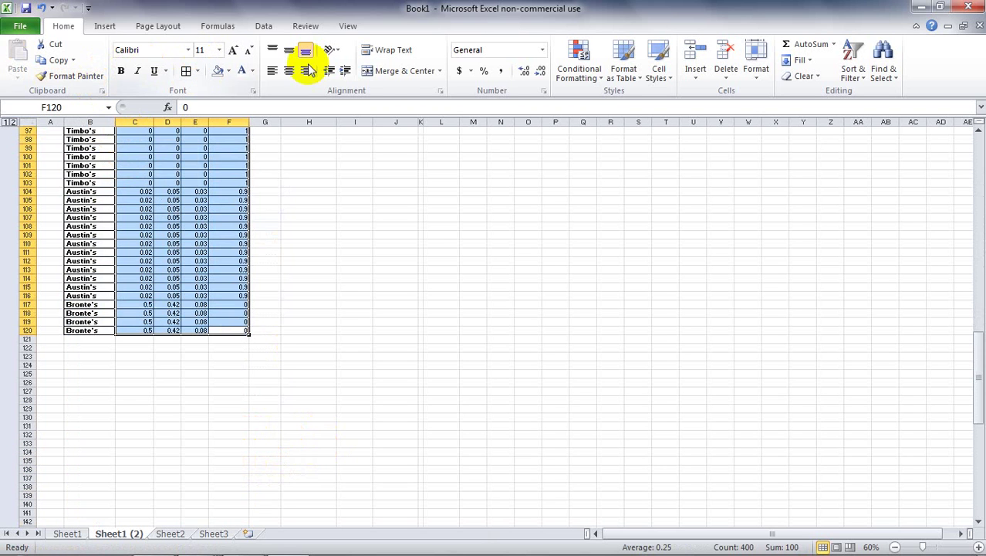
pyautogui.click(485, 72)
pyautogui.scroll(20, 482, 278)
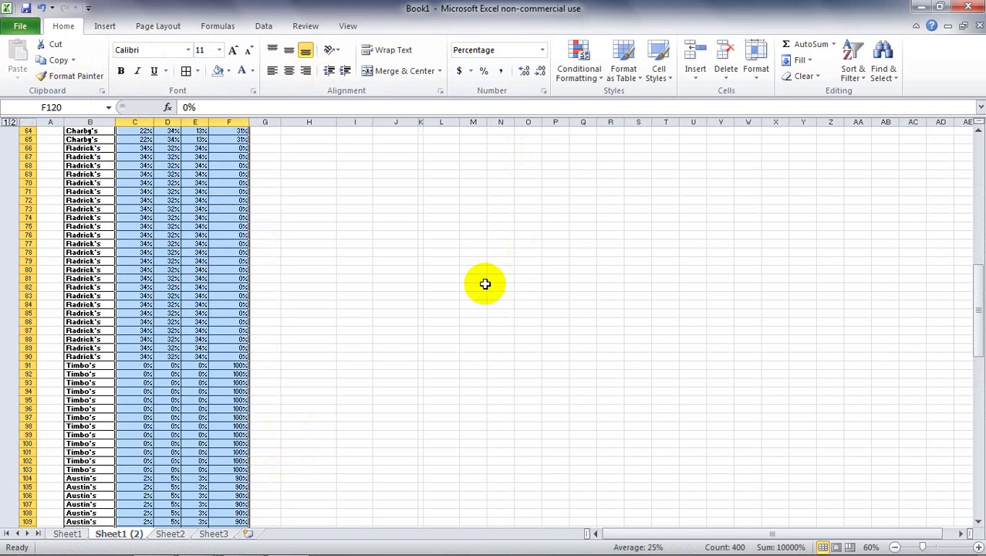
pyautogui.scroll(2, 466, 275)
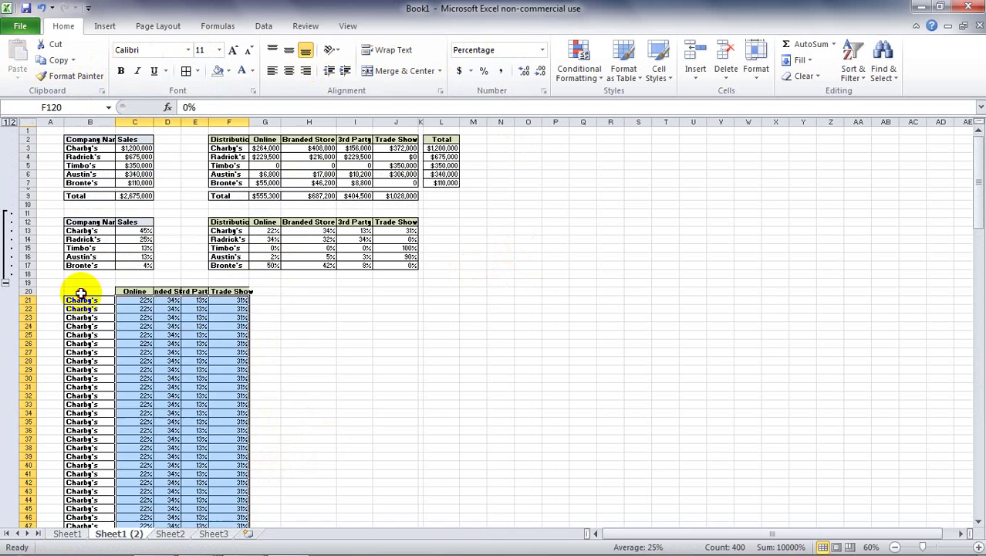
pyautogui.moveTo(81, 293); pyautogui.dragTo(243, 515)
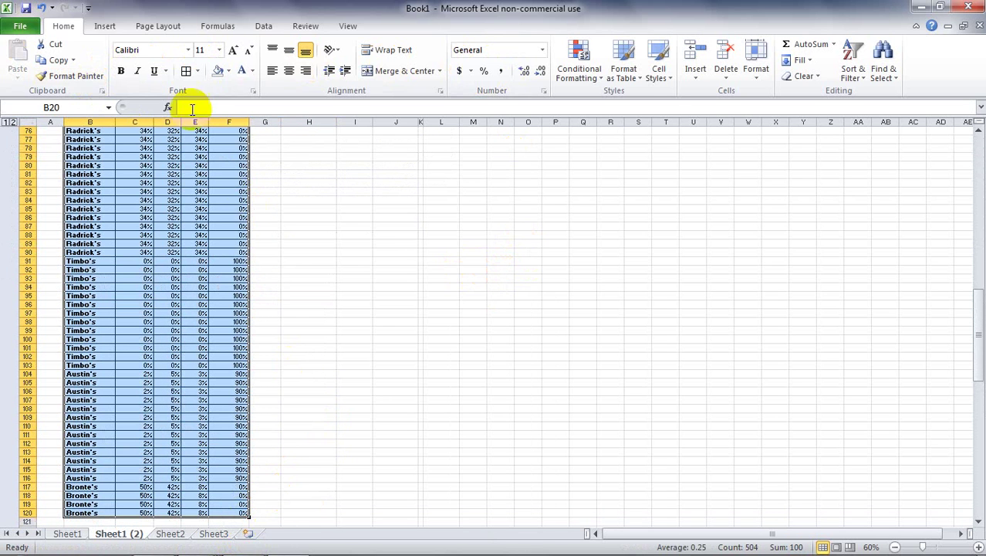
# Step: Insert a stacked column chart of the data, then reposition and enlarge it
pyautogui.click(109, 24)
pyautogui.click(279, 76)
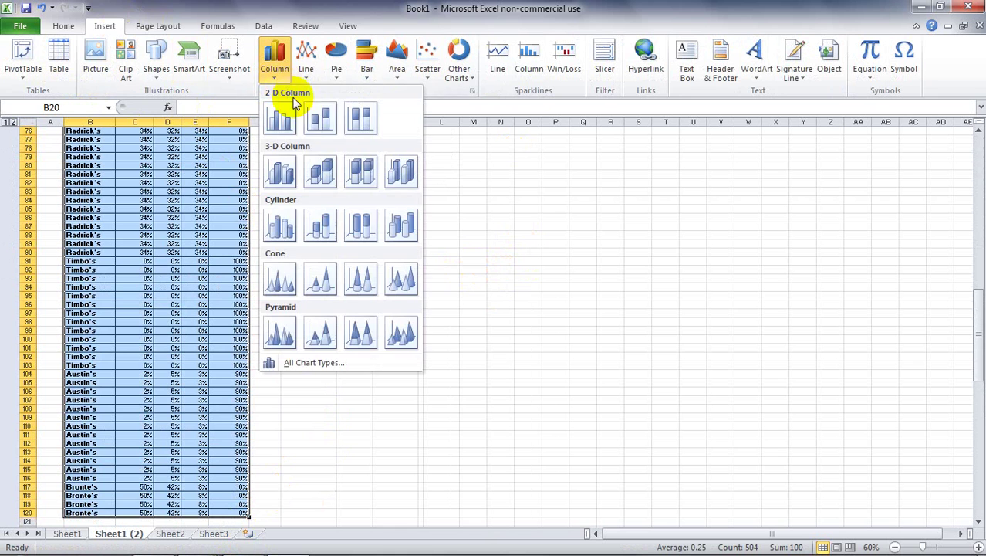
pyautogui.click(321, 121)
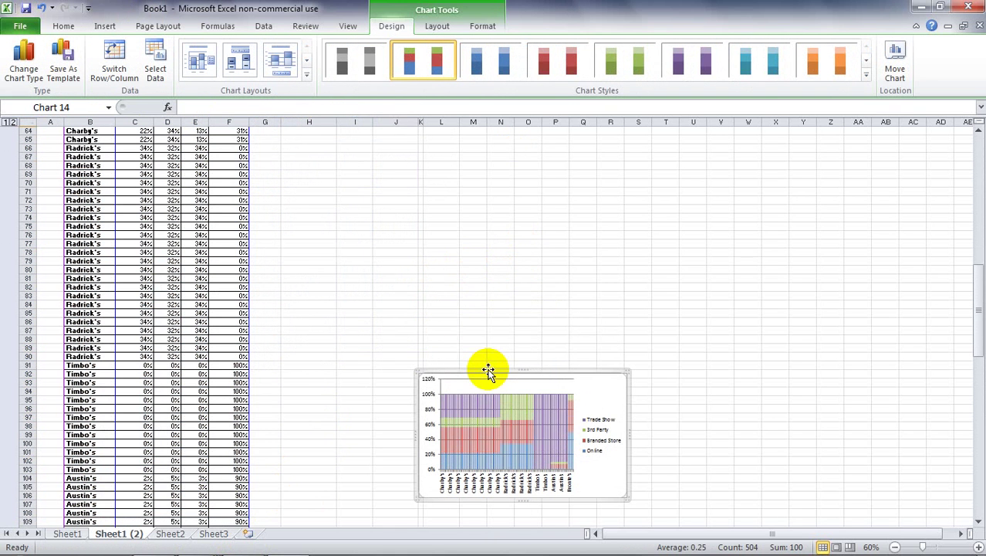
pyautogui.moveTo(493, 370); pyautogui.dragTo(388, 159)
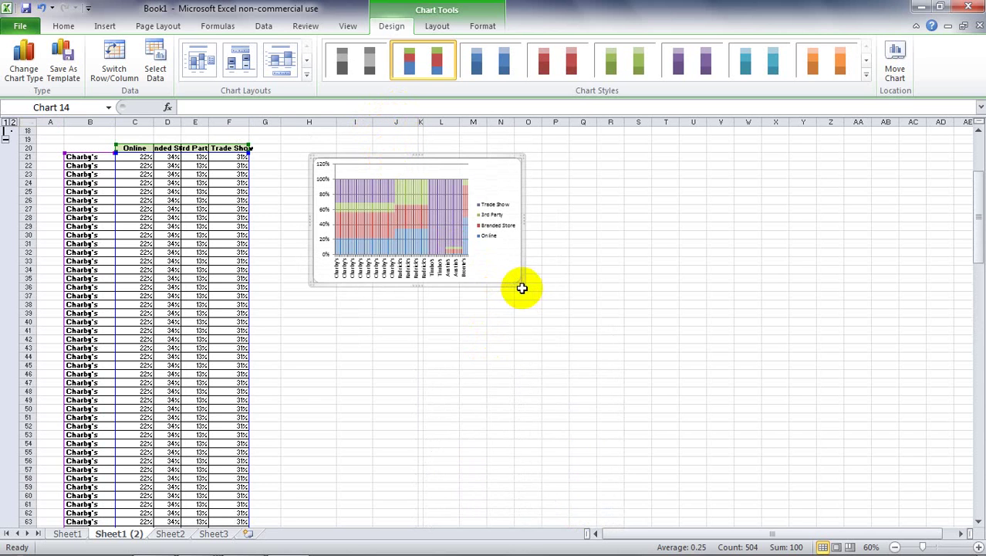
pyautogui.moveTo(518, 284); pyautogui.dragTo(786, 376)
# Step: Show the chart legend at the bottom
pyautogui.click(437, 26)
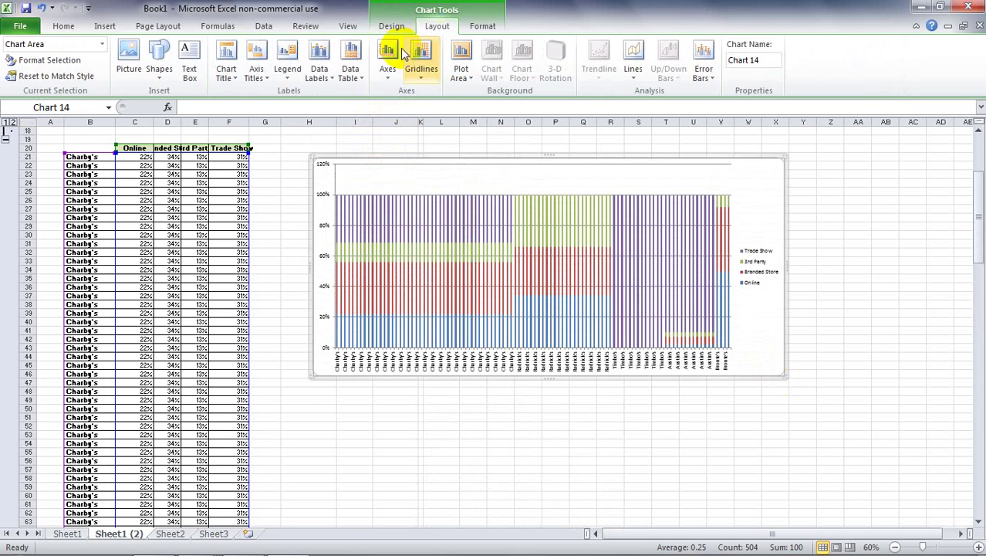
pyautogui.click(291, 83)
pyautogui.click(732, 302)
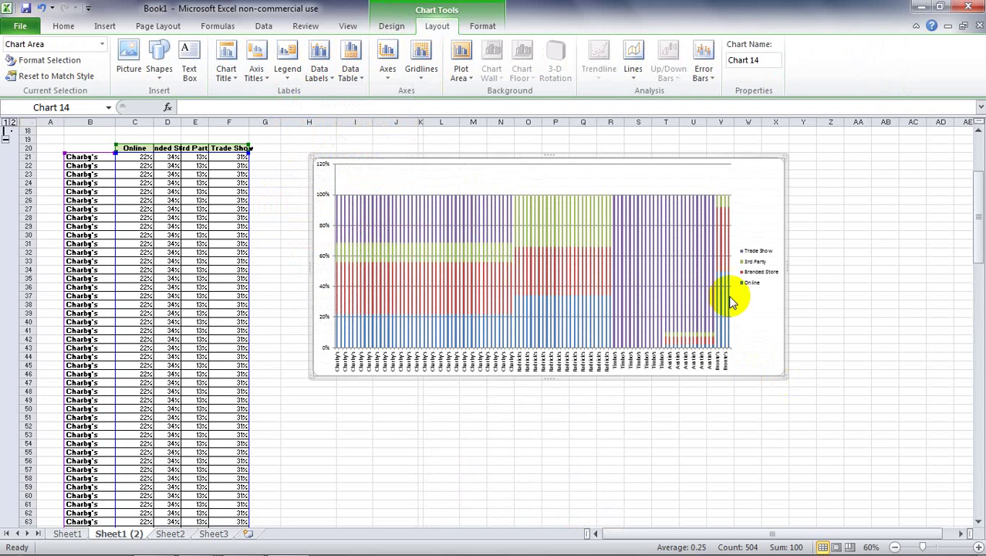
# Step: Set the series gap width to 0% so the columns merge into solid blocks
pyautogui.rightClick(710, 251)
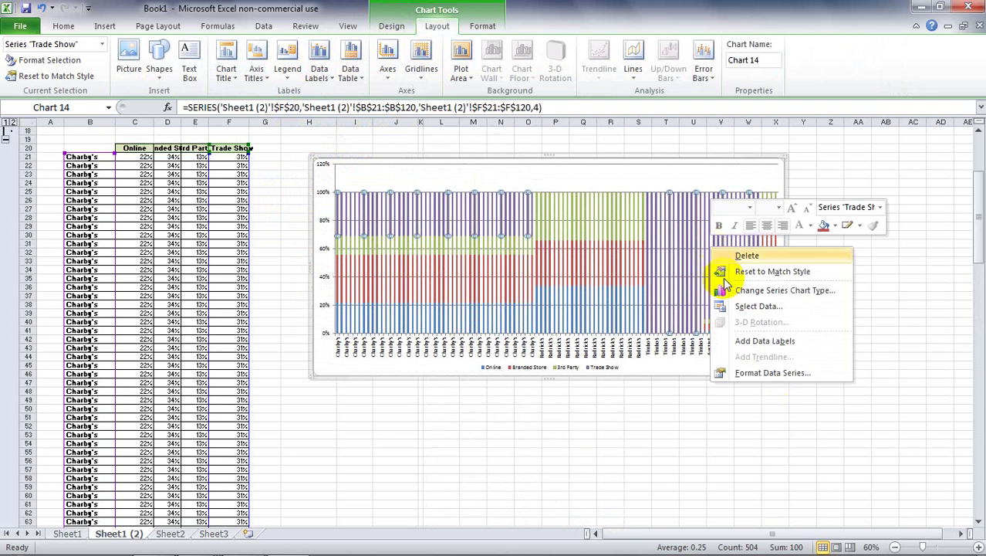
pyautogui.click(764, 373)
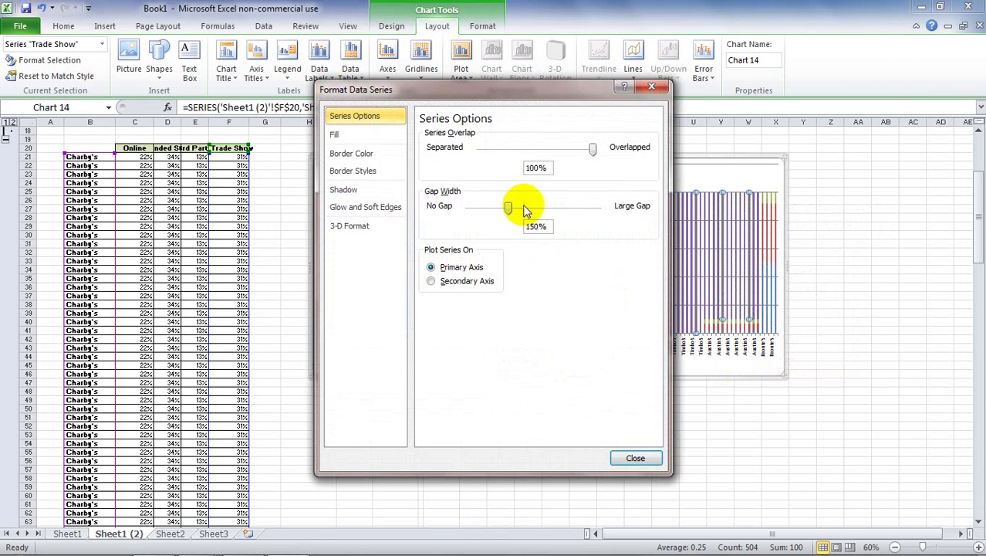
pyautogui.moveTo(506, 210); pyautogui.dragTo(466, 210)
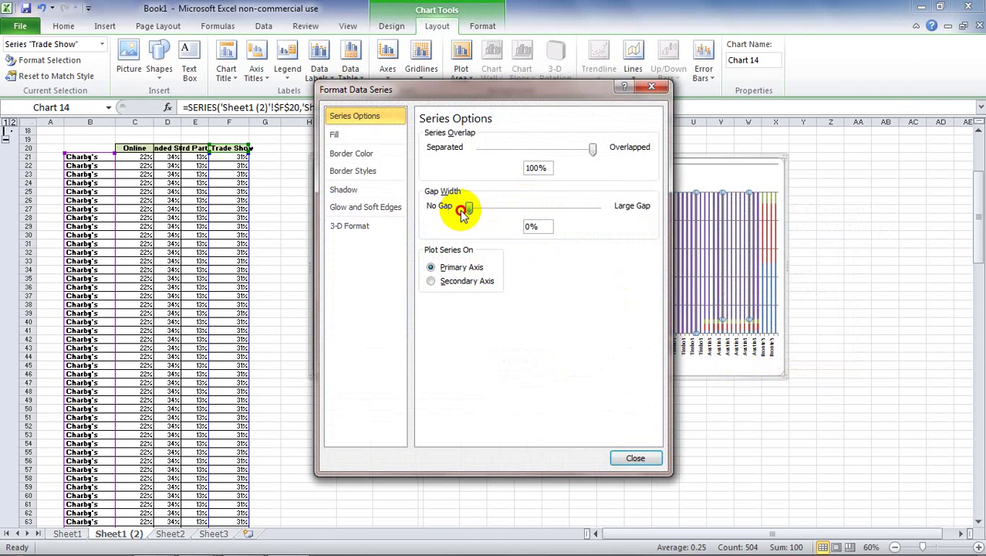
pyautogui.click(635, 459)
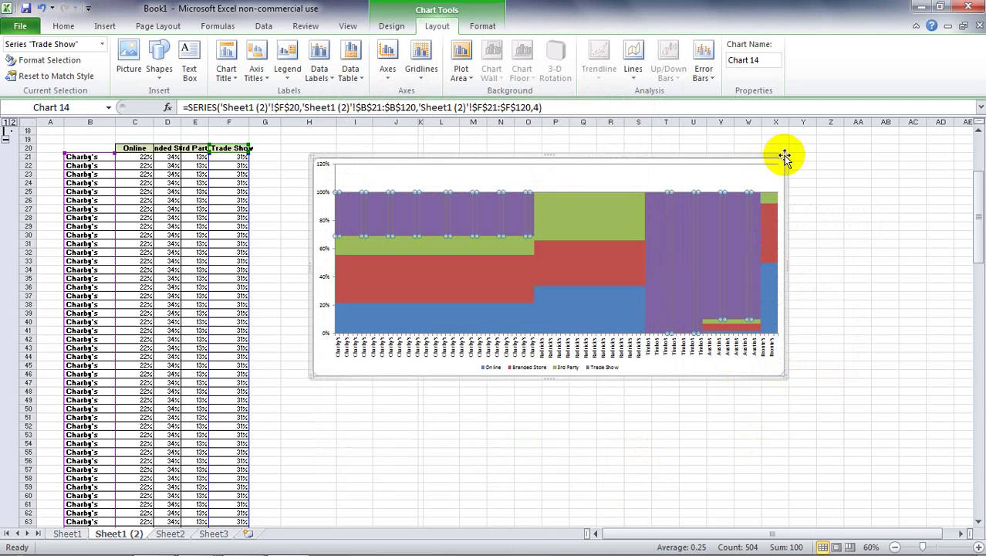
# Step: Widen the chart and bring up options for the vertical value axis
pyautogui.moveTo(789, 157); pyautogui.dragTo(864, 146)
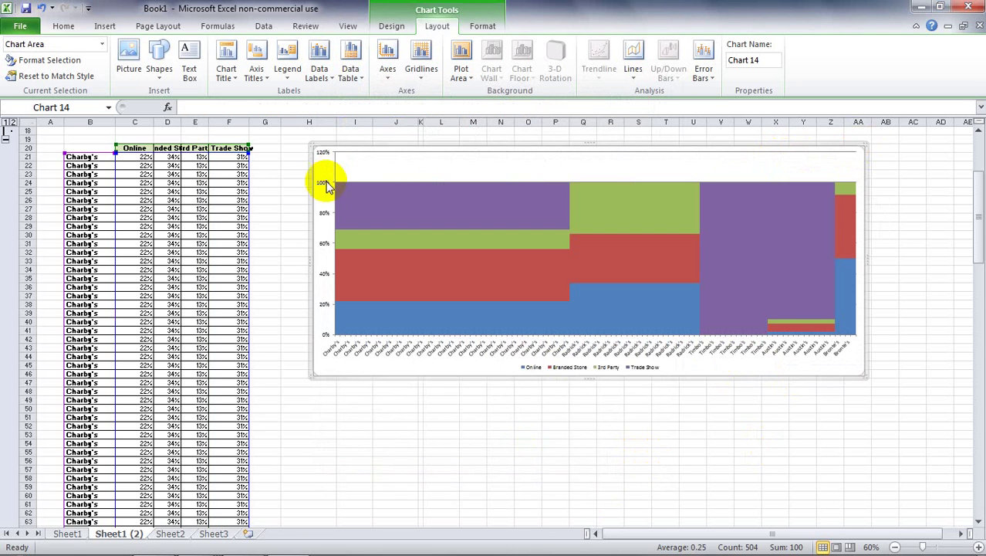
pyautogui.click(326, 188)
pyautogui.rightClick(326, 187)
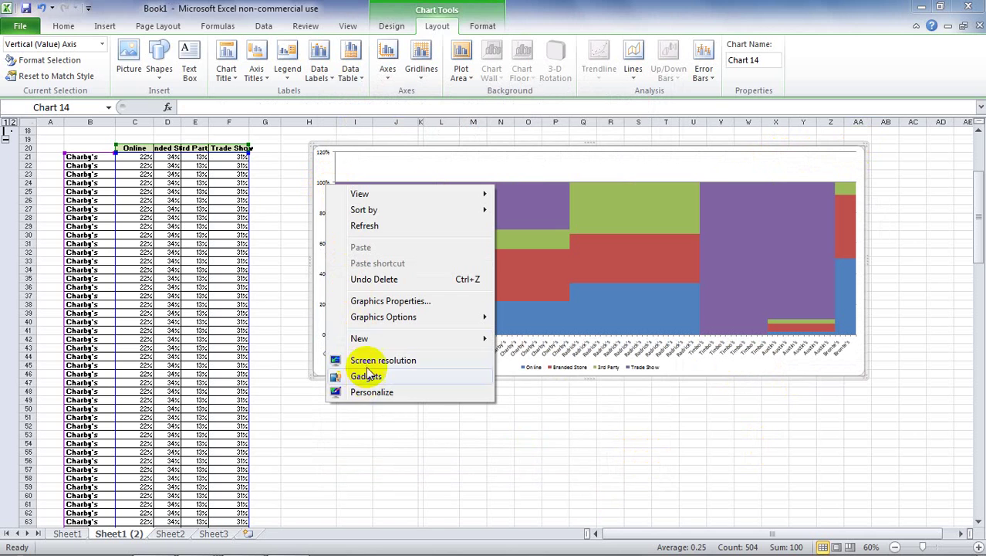
pyautogui.click(577, 391)
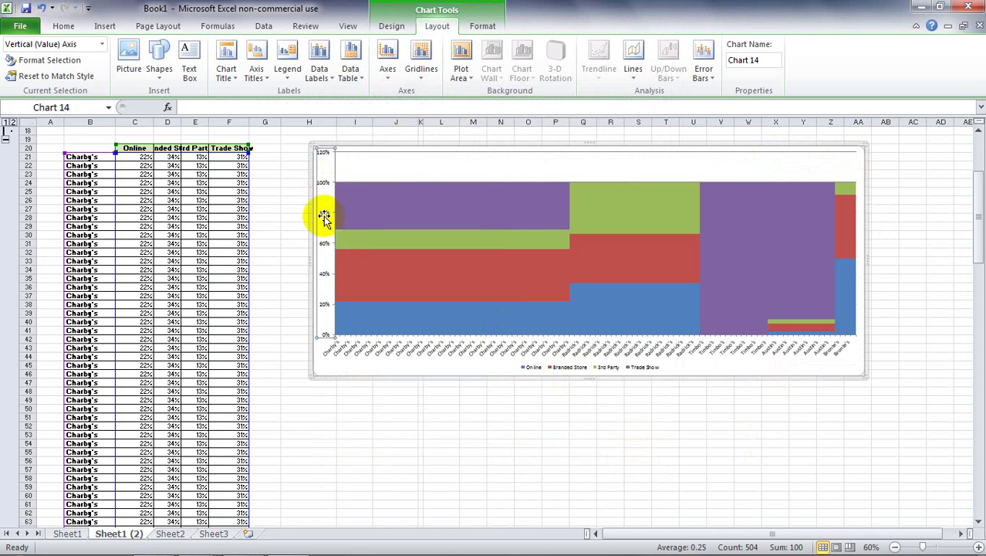
pyautogui.rightClick(325, 219)
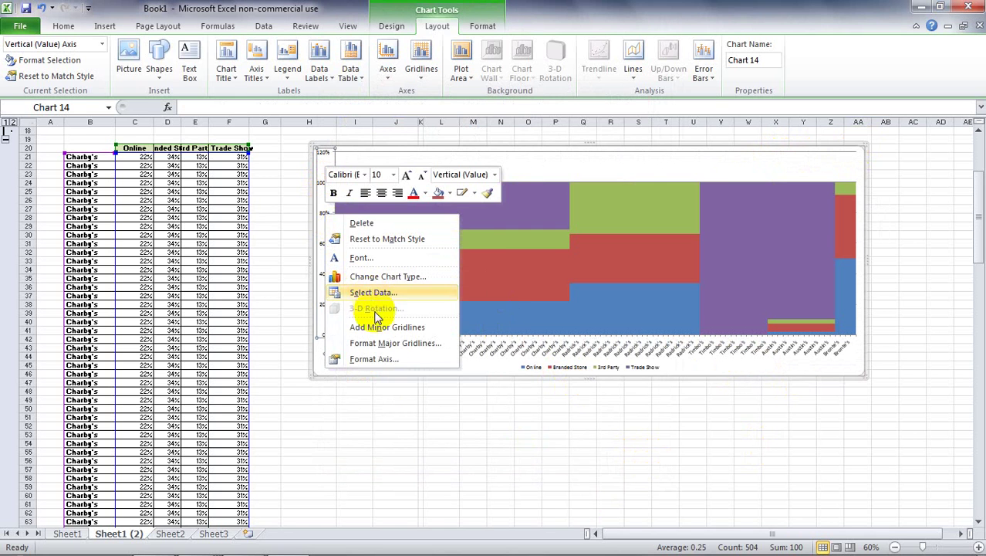
# Step: Fix the vertical axis maximum at 1 so the chart tops out at 100%
pyautogui.click(376, 358)
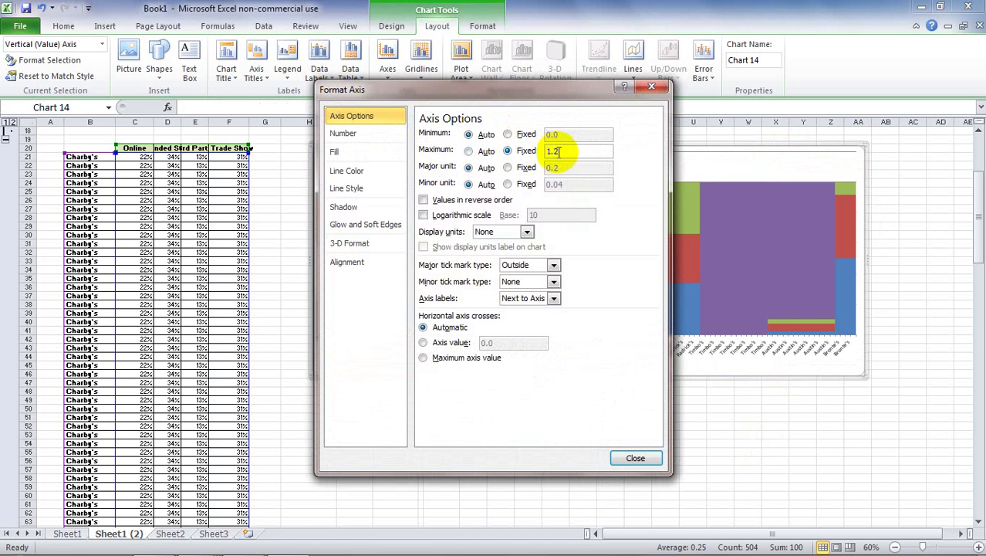
pyautogui.click(516, 151)
pyautogui.click(634, 455)
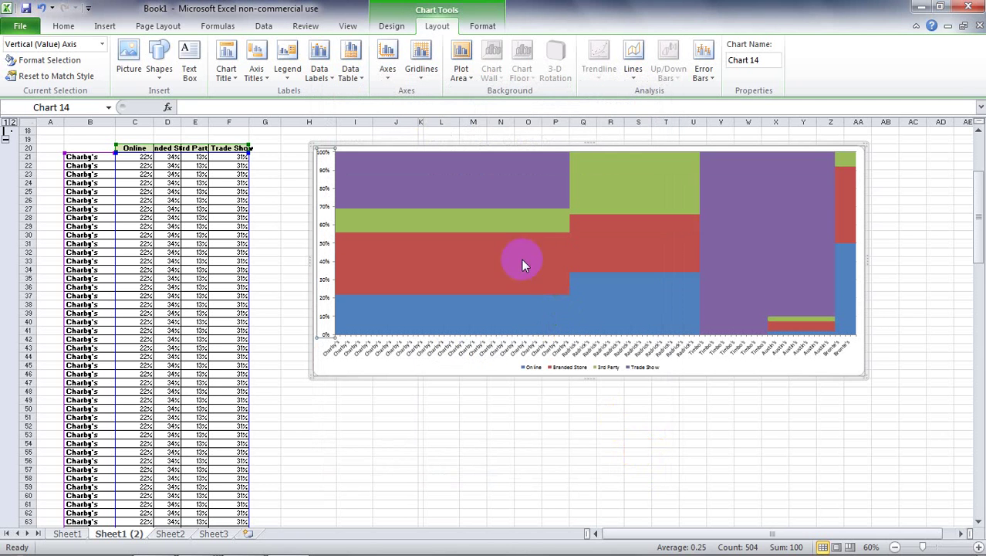
# Step: Shift the chart aside and clear the repeated Charby's labels in column B
pyautogui.moveTo(543, 148); pyautogui.dragTo(520, 158)
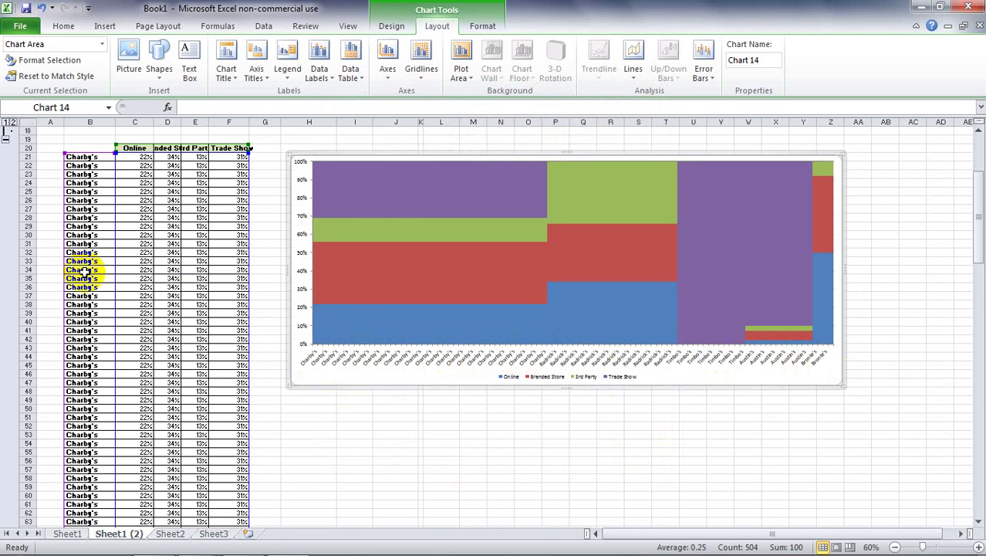
pyautogui.click(677, 349)
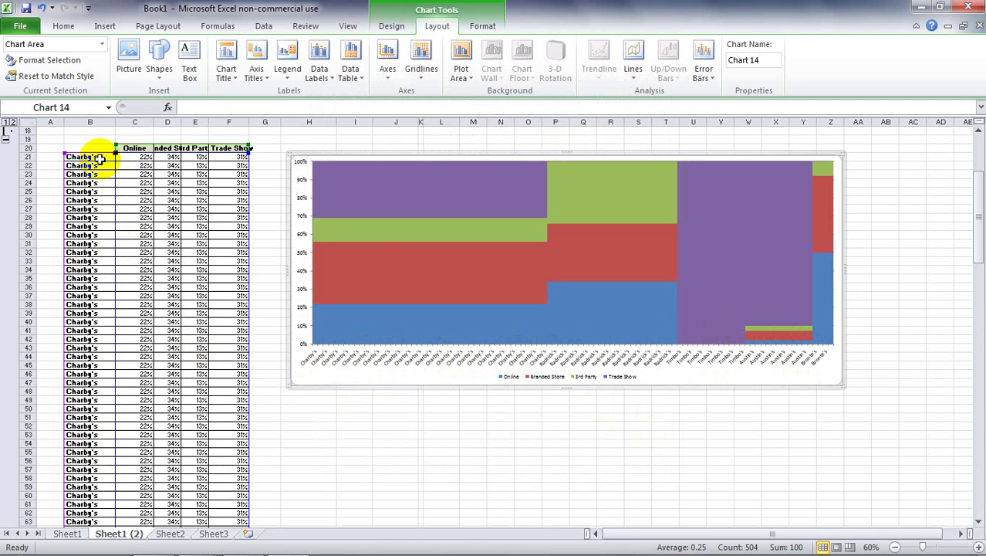
pyautogui.moveTo(98, 159); pyautogui.dragTo(99, 410)
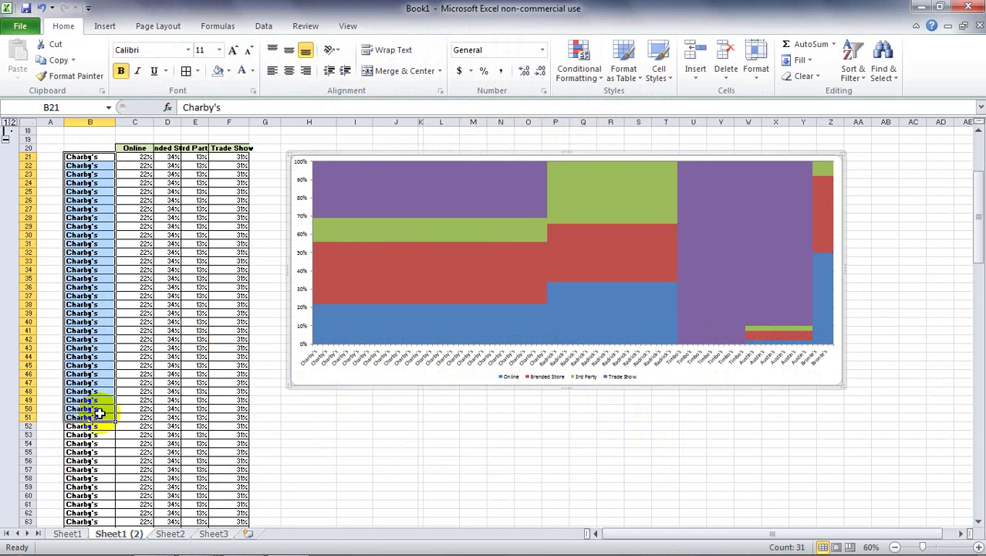
pyautogui.press('Delete')
pyautogui.scroll(-4, 103, 417)
pyautogui.scroll(-2, 101, 347)
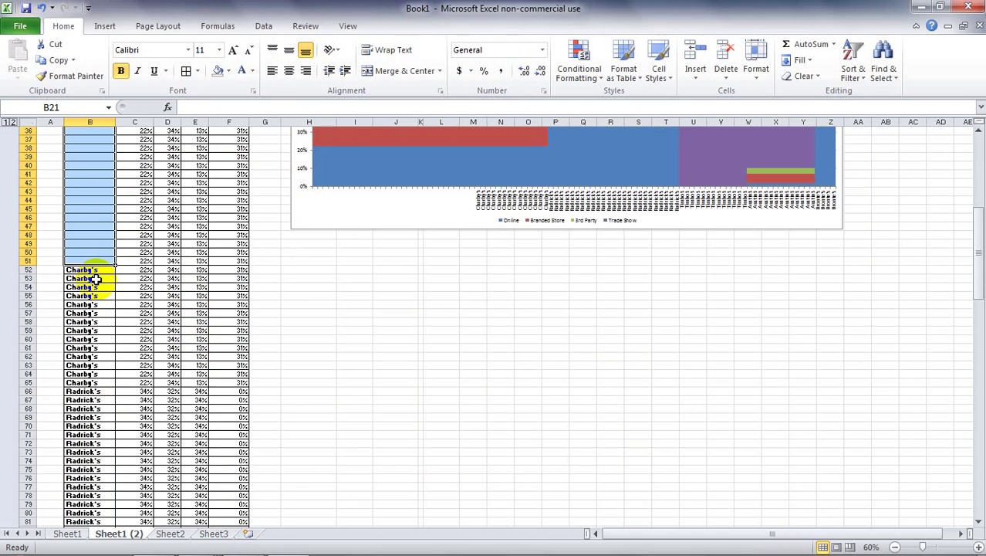
pyautogui.moveTo(96, 277); pyautogui.dragTo(100, 368)
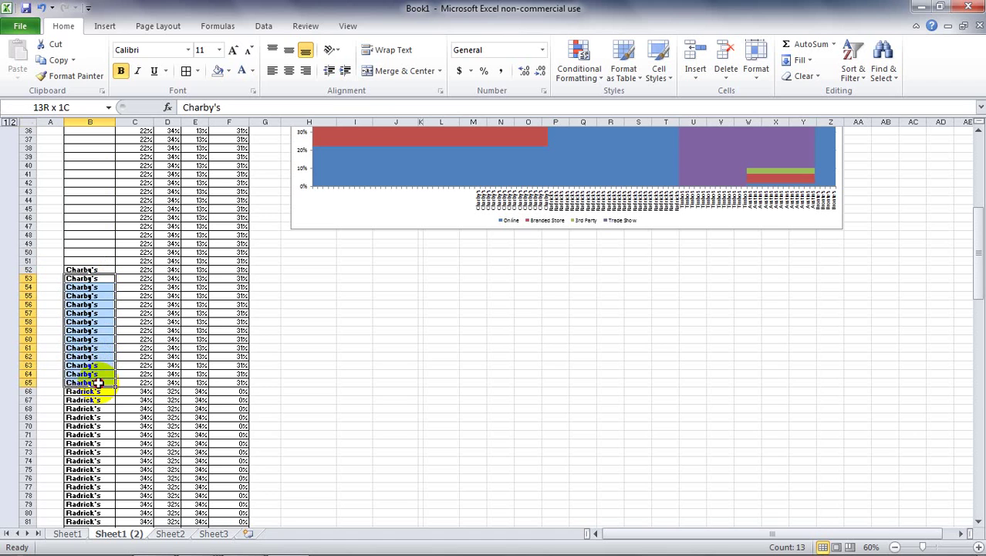
pyautogui.press('Delete')
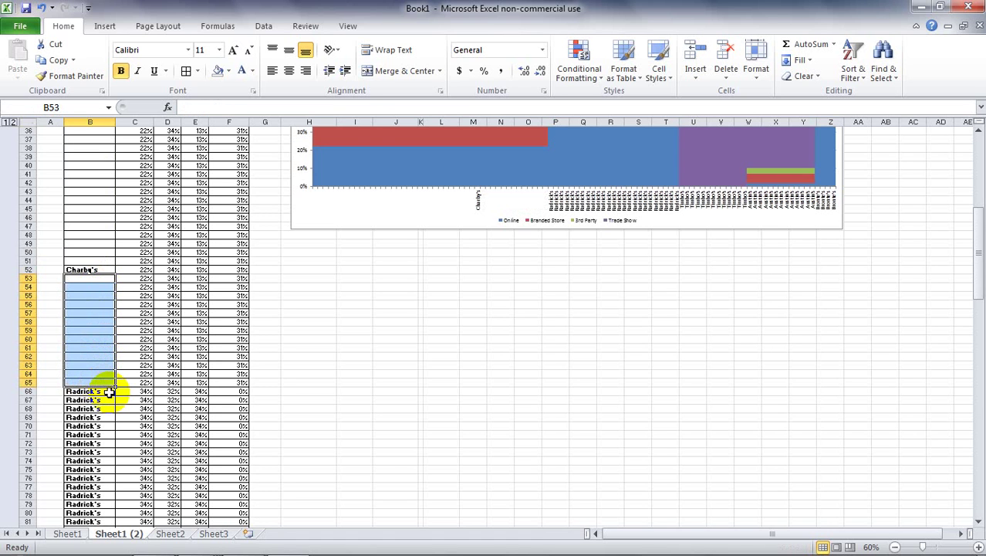
# Step: Clear the repeated Radrick's labels in column B
pyautogui.scroll(-3, 109, 392)
pyautogui.moveTo(94, 314); pyautogui.dragTo(95, 357)
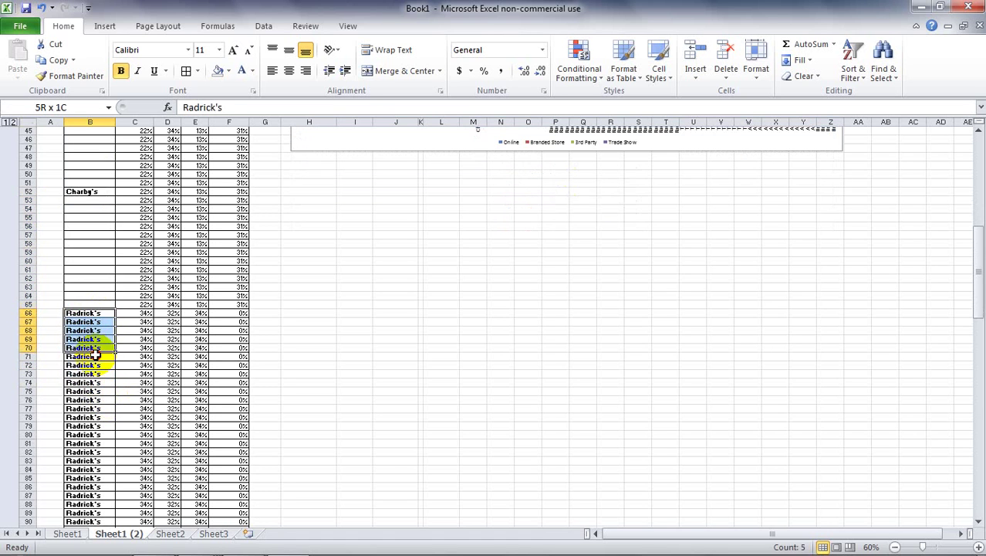
pyautogui.press('Delete')
pyautogui.scroll(-4, 91, 413)
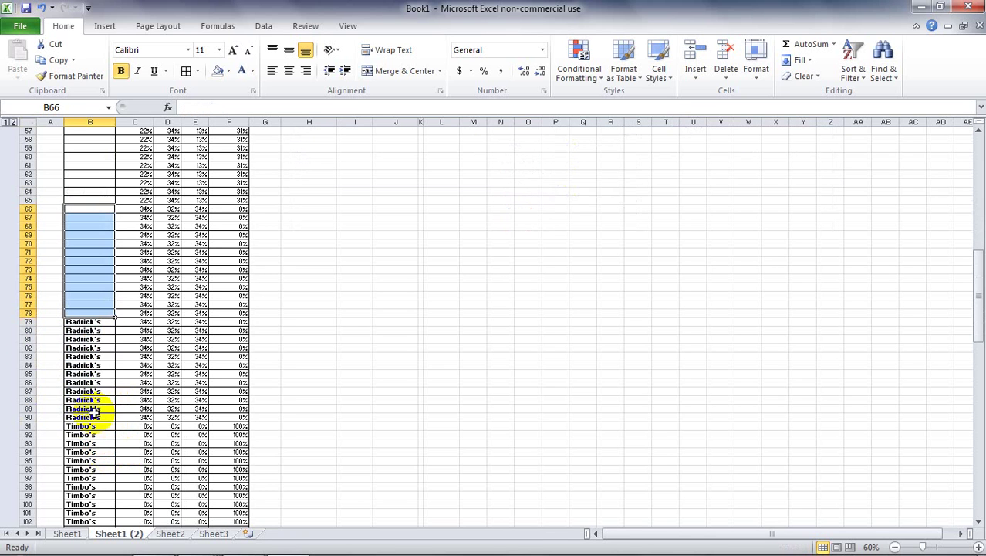
pyautogui.moveTo(91, 330); pyautogui.dragTo(90, 415)
pyautogui.press('Delete')
# Step: Clear the repeated Timbo's and Austin's labels, then return up to the chart
pyautogui.scroll(-4, 92, 314)
pyautogui.moveTo(94, 322); pyautogui.dragTo(96, 426)
pyautogui.press('Delete')
pyautogui.press('Delete')
pyautogui.scroll(-4, 93, 326)
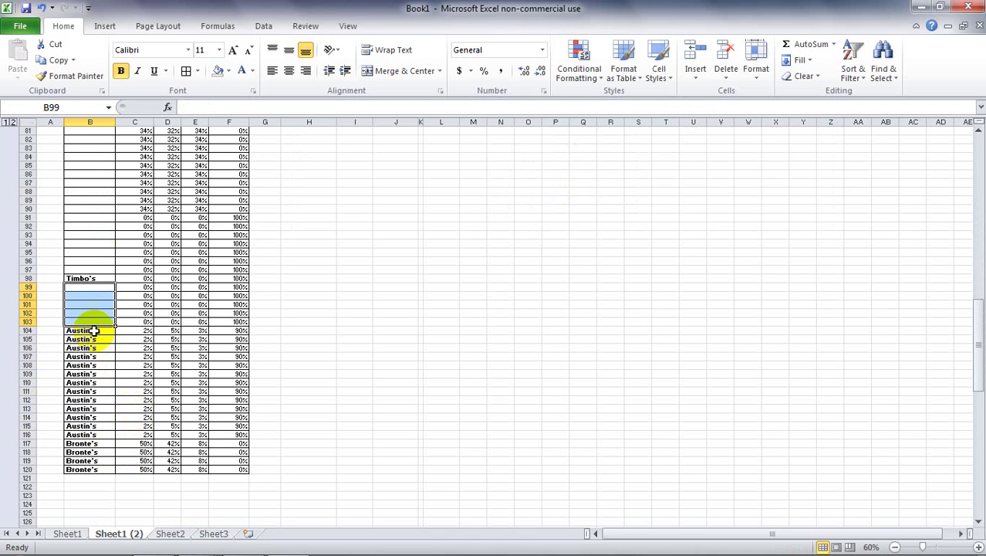
pyautogui.moveTo(93, 331); pyautogui.dragTo(99, 452)
pyautogui.press('Delete')
pyautogui.click(101, 468)
pyautogui.scroll(17, 457, 282)
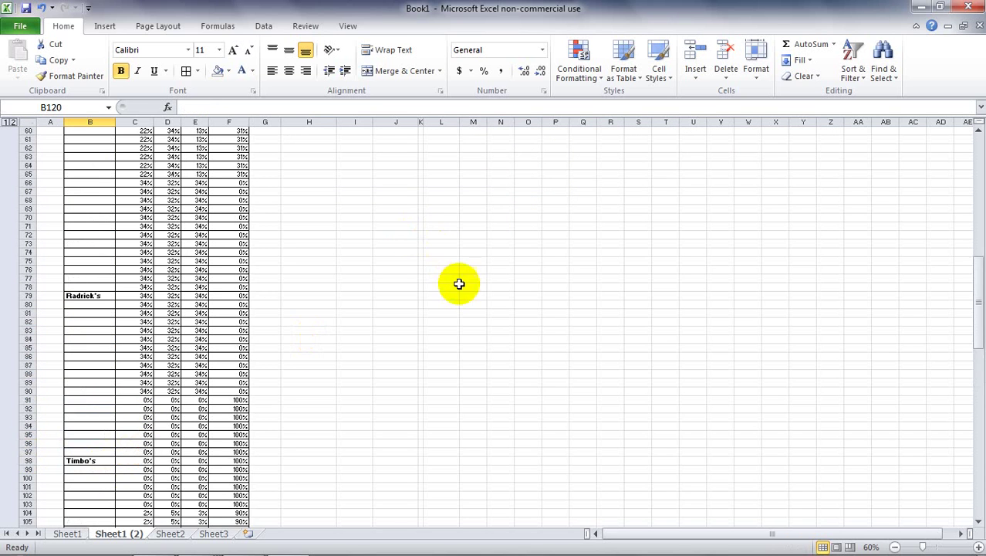
pyautogui.scroll(7, 548, 307)
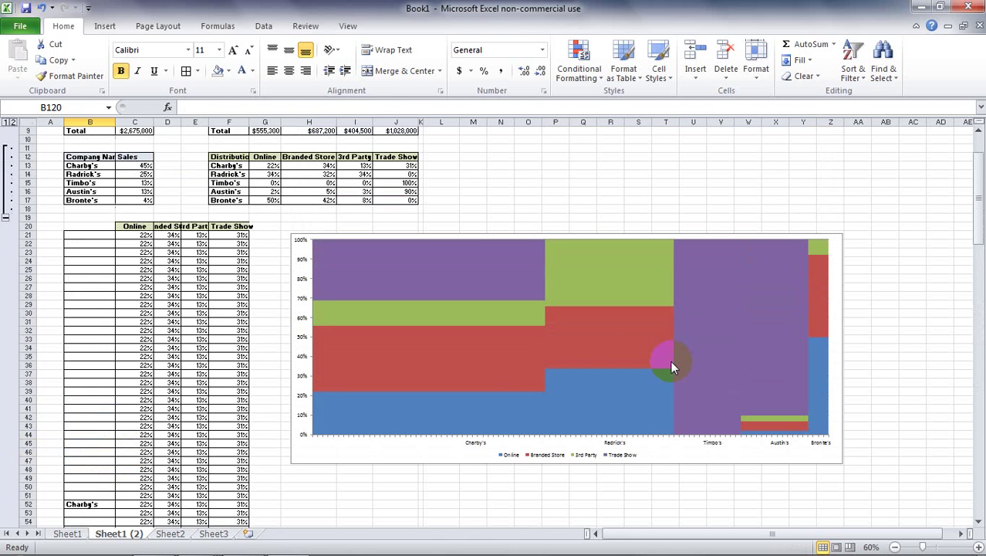
# Step: Enlarge the Mekko chart up and to the right and move it slightly lower
pyautogui.click(840, 235)
pyautogui.moveTo(845, 223); pyautogui.dragTo(865, 194)
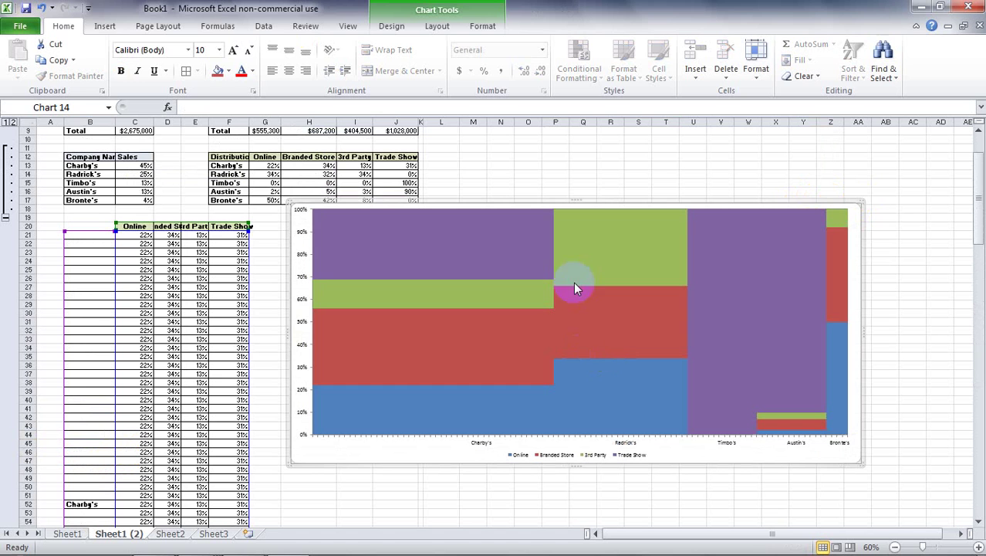
pyautogui.moveTo(586, 200); pyautogui.dragTo(580, 248)
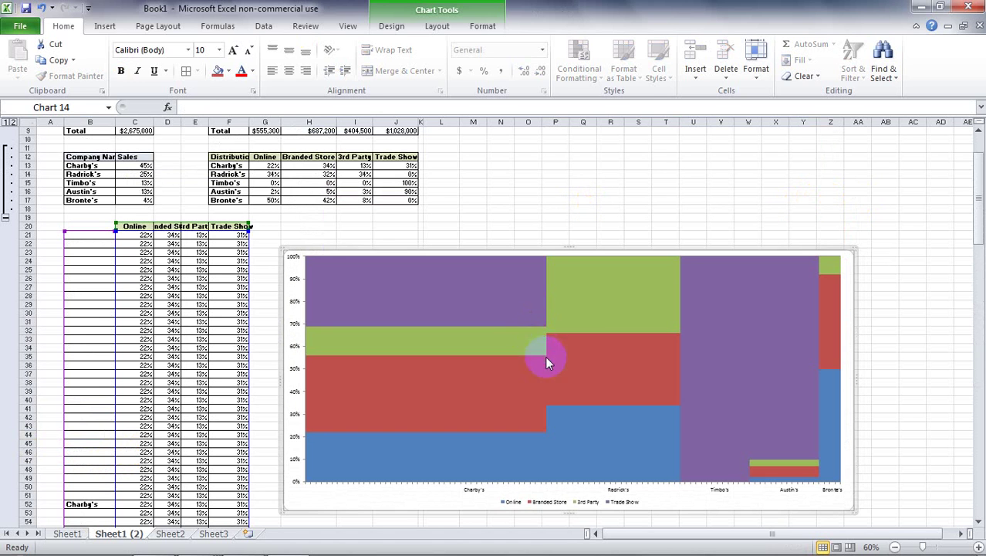
# Step: Draw a vertical straight line along the Charby's/Radrick's block boundary
pyautogui.click(111, 25)
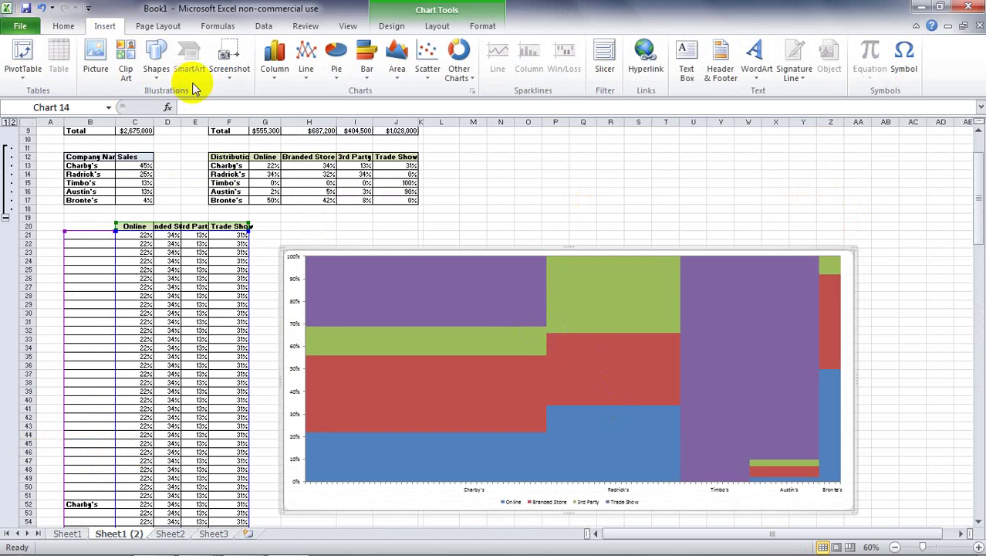
pyautogui.click(157, 62)
pyautogui.click(178, 112)
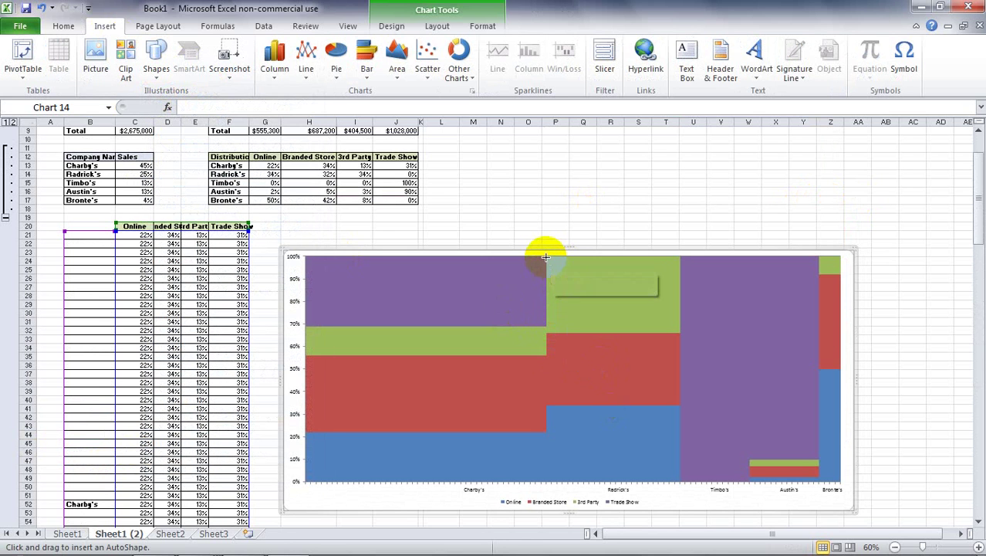
pyautogui.moveTo(549, 265)
pyautogui.mouseDown()
pyautogui.moveTo(535, 388)
pyautogui.moveTo(549, 479)
pyautogui.mouseUp()
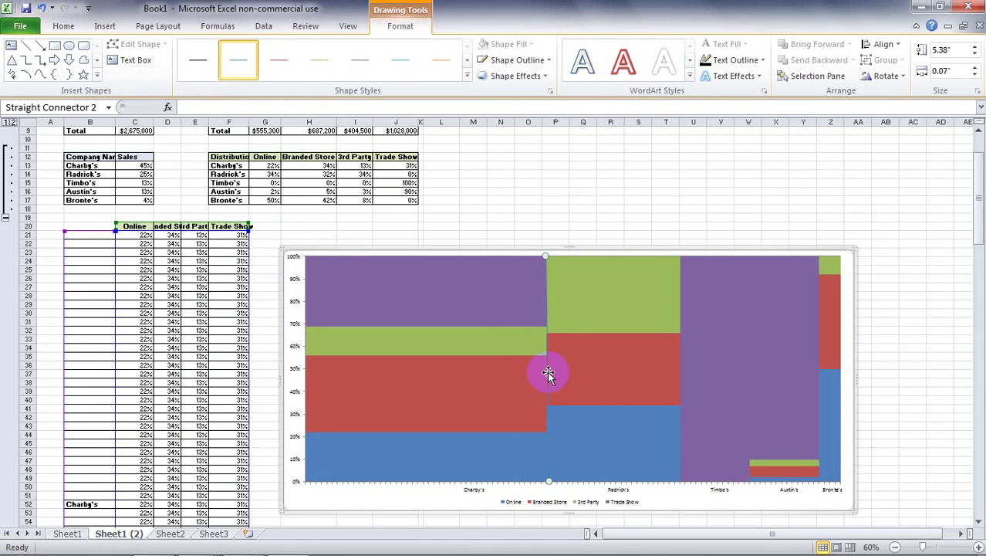
# Step: Make the divider line's outline white with a 6 pt weight
pyautogui.rightClick(549, 377)
pyautogui.click(698, 410)
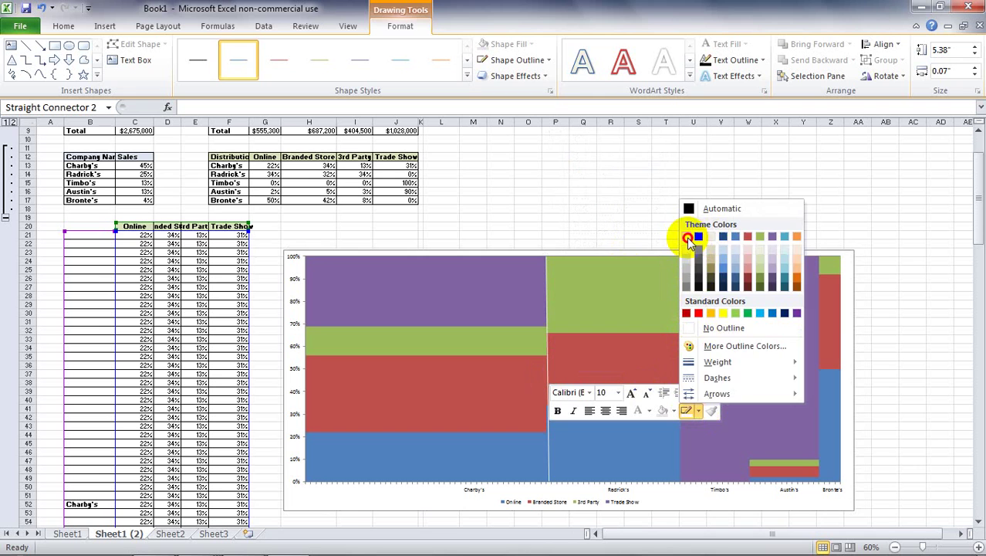
pyautogui.click(689, 240)
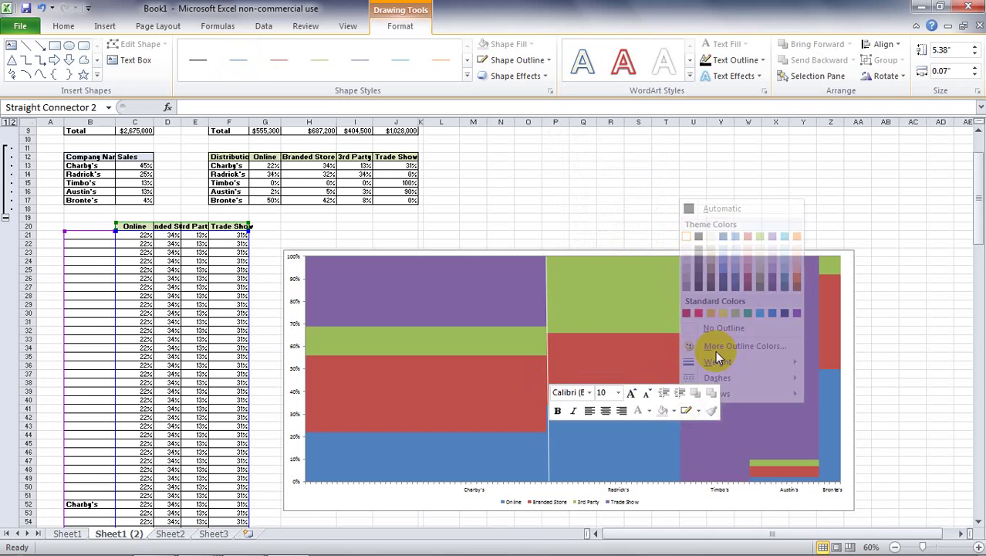
pyautogui.click(698, 411)
pyautogui.moveTo(739, 366)
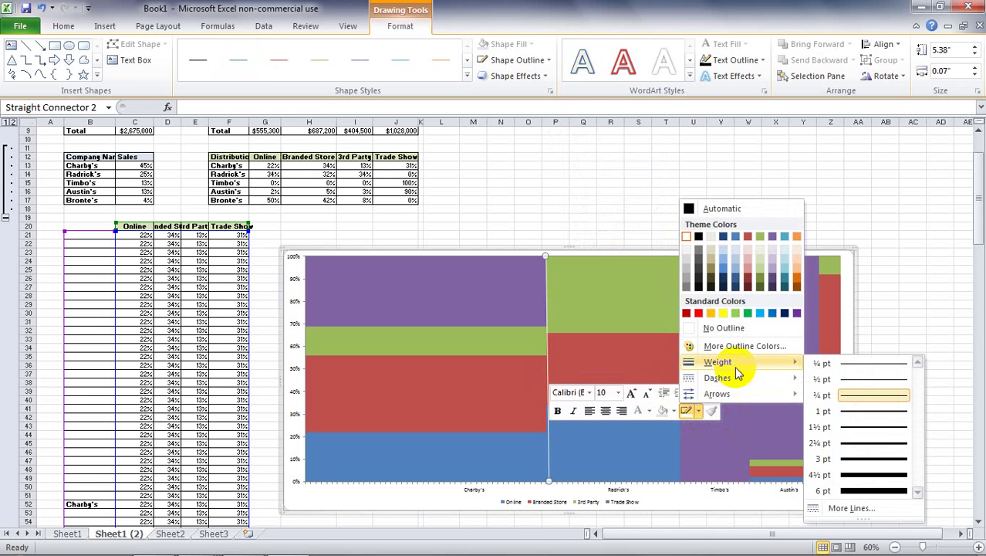
pyautogui.click(886, 461)
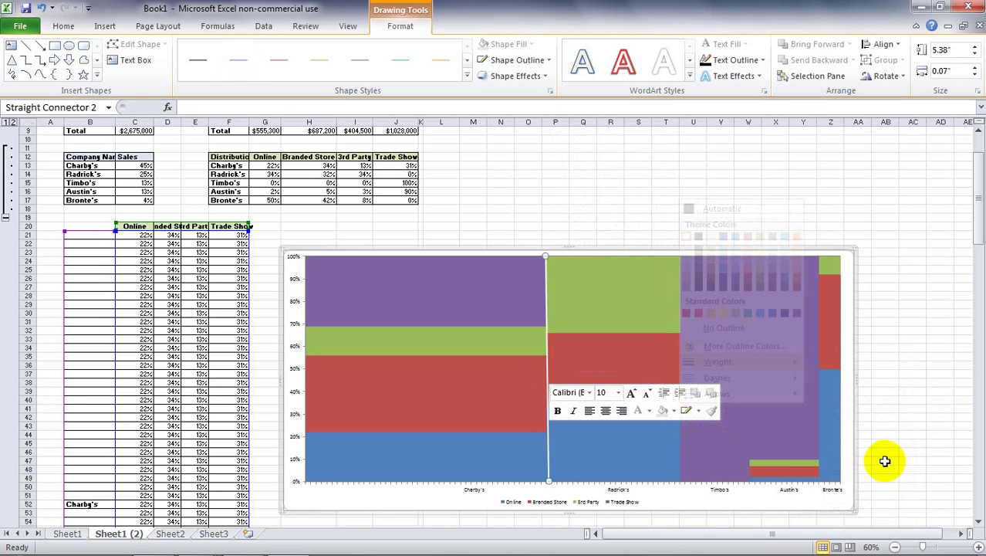
pyautogui.click(698, 412)
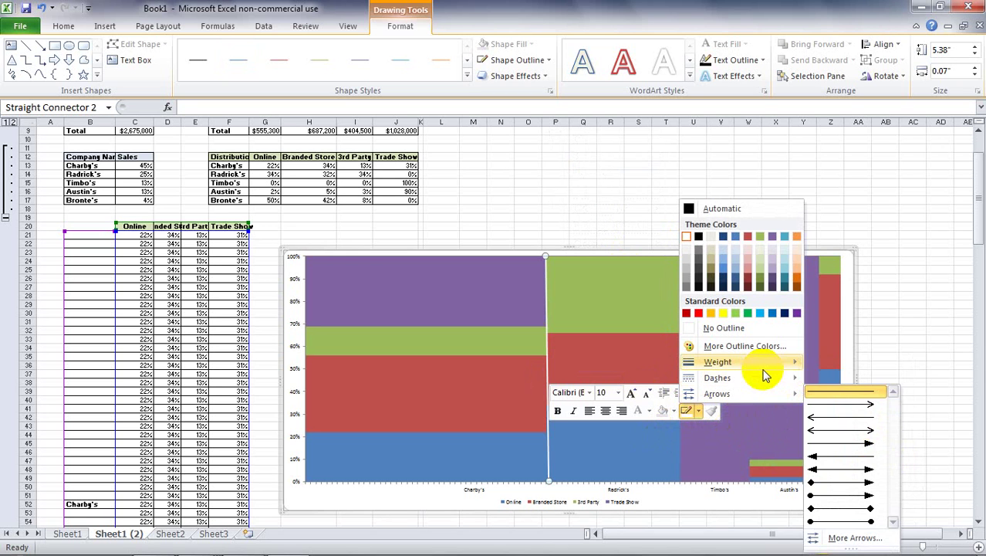
pyautogui.moveTo(777, 371)
pyautogui.click(858, 490)
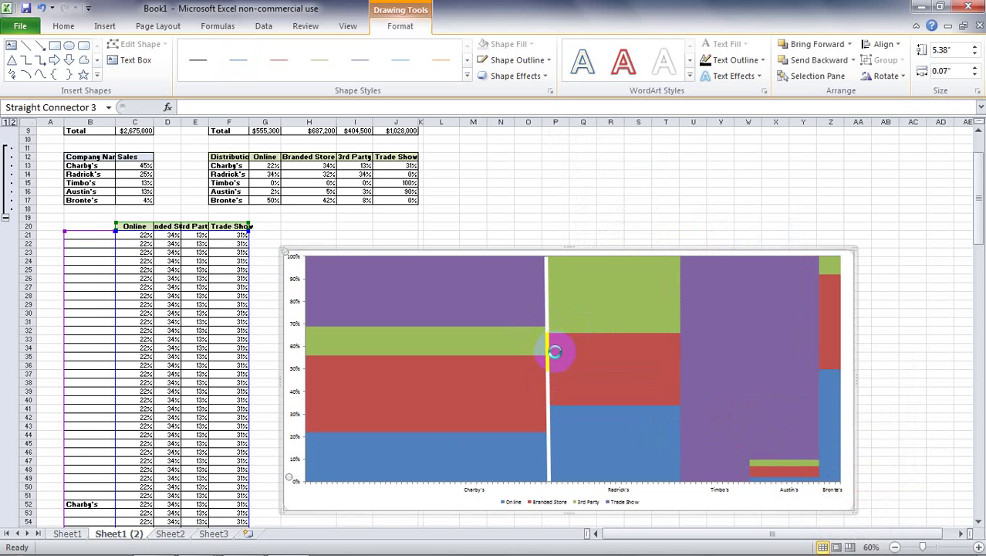
# Step: Nudge the white divider line up slightly into position
pyautogui.press('Tab')
pyautogui.click(553, 350)
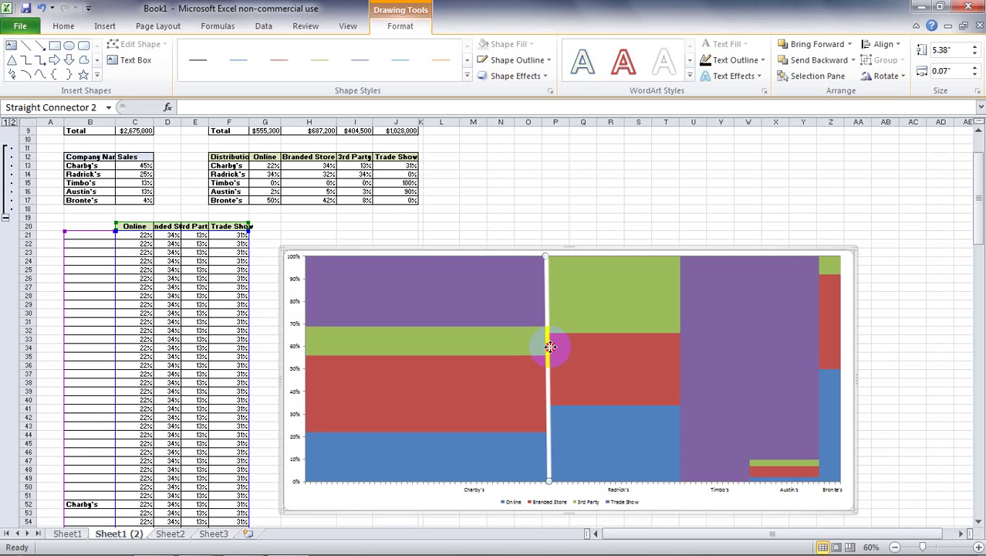
pyautogui.moveTo(549, 346); pyautogui.dragTo(549, 343)
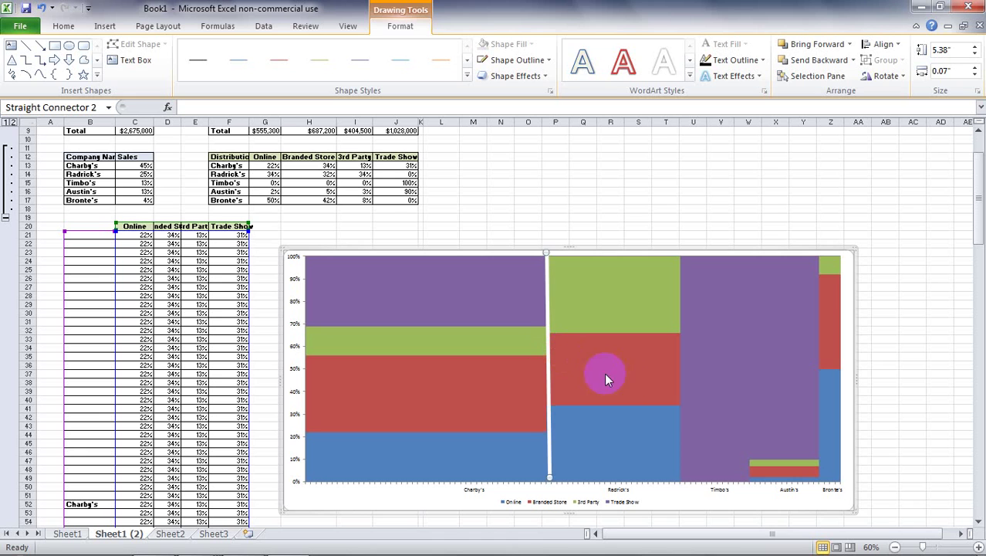
pyautogui.click(551, 344)
# Step: Copy the white divider and move the pasted copy to the Radrick's/Timbo's boundary
pyautogui.rightClick(551, 343)
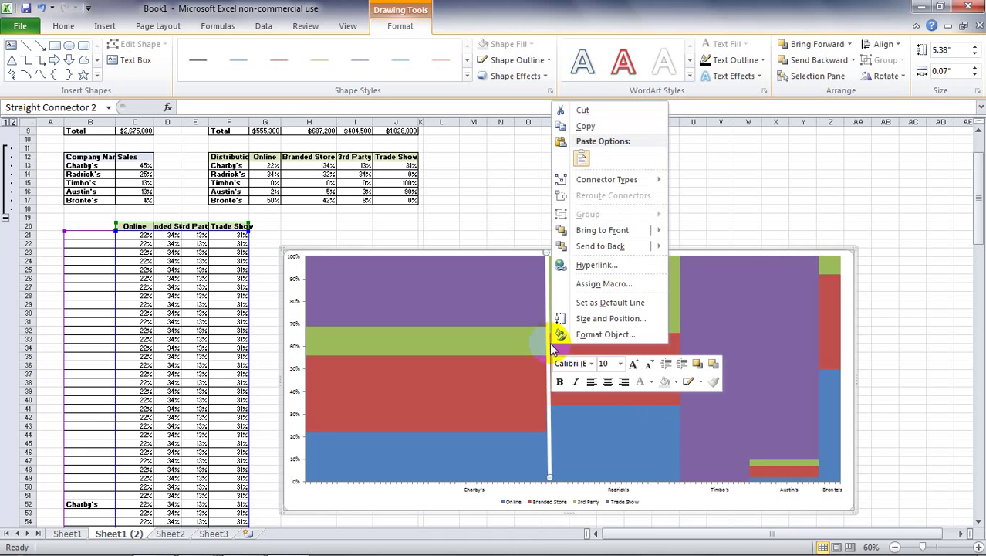
pyautogui.click(582, 127)
pyautogui.click(559, 185)
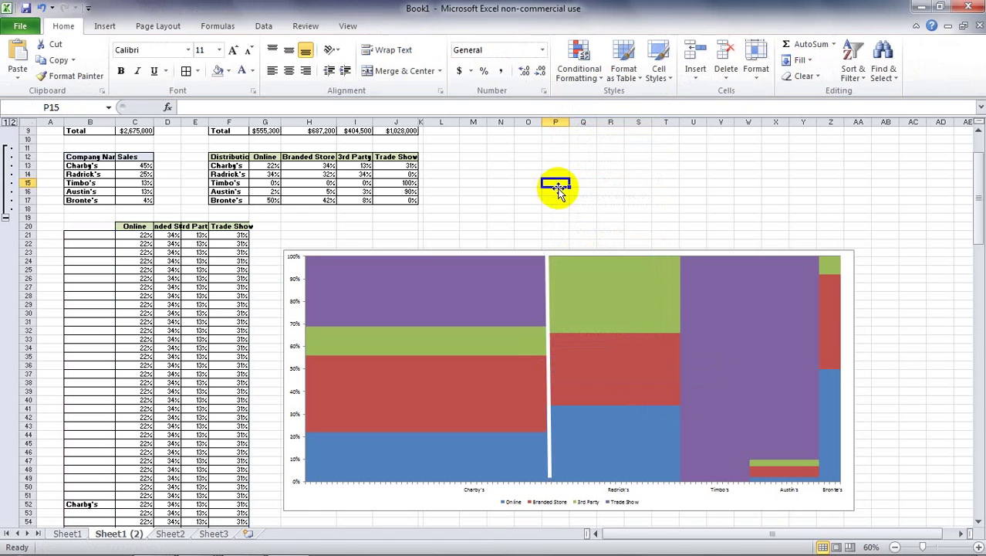
pyautogui.hotkey('ctrl', 'v')
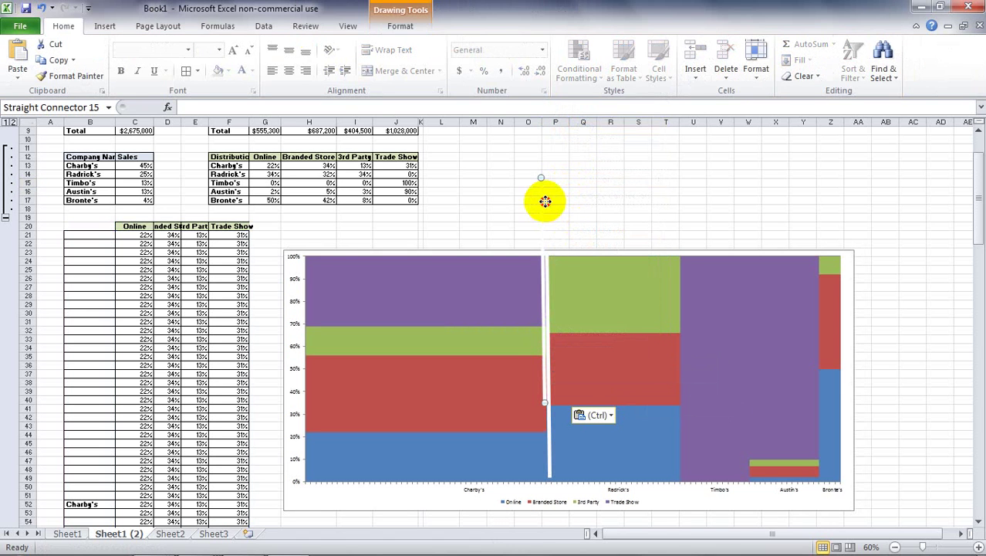
pyautogui.moveTo(543, 199); pyautogui.dragTo(684, 276)
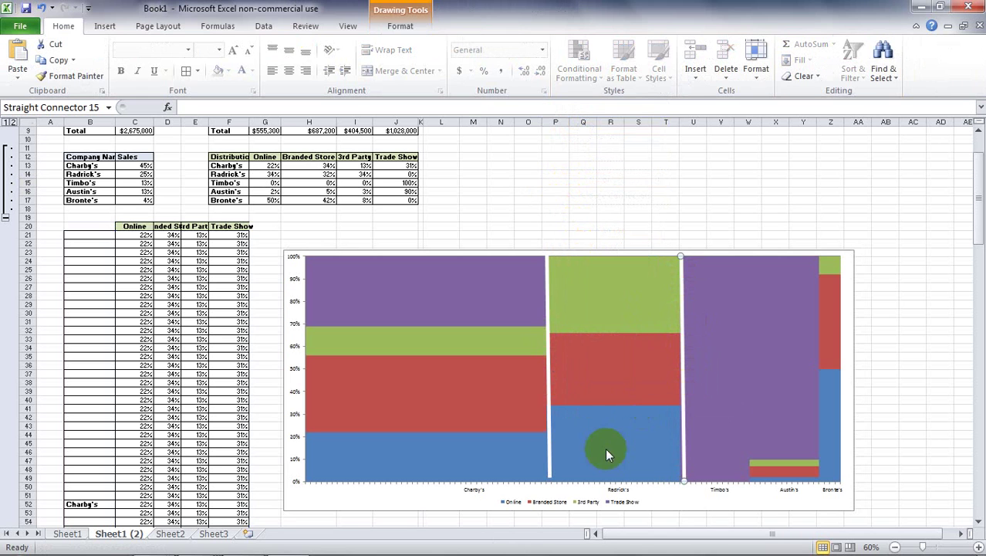
# Step: Nudge the second divider slightly left so it sits exactly on the boundary
pyautogui.click(550, 464)
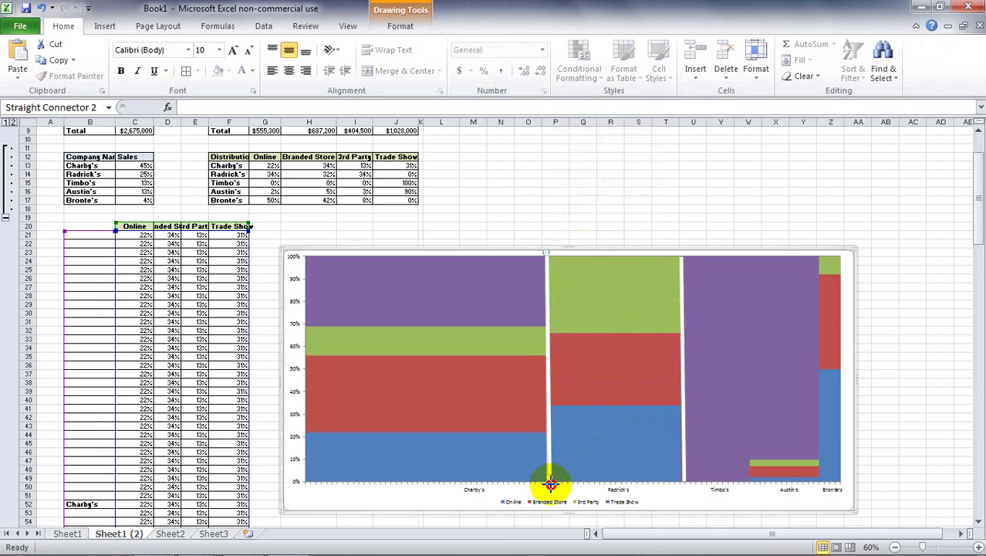
pyautogui.click(685, 449)
pyautogui.moveTo(684, 450); pyautogui.dragTo(680, 450)
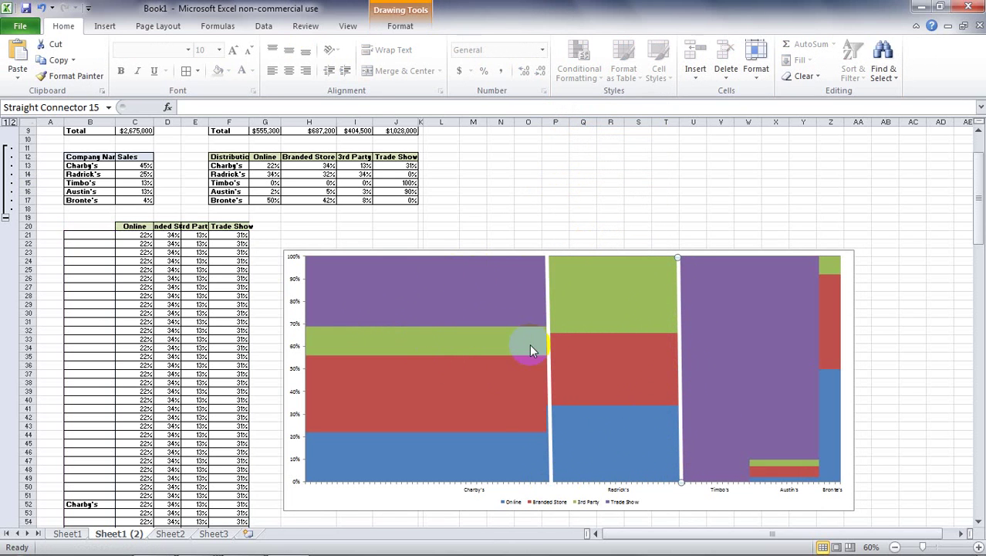
pyautogui.click(82, 535)
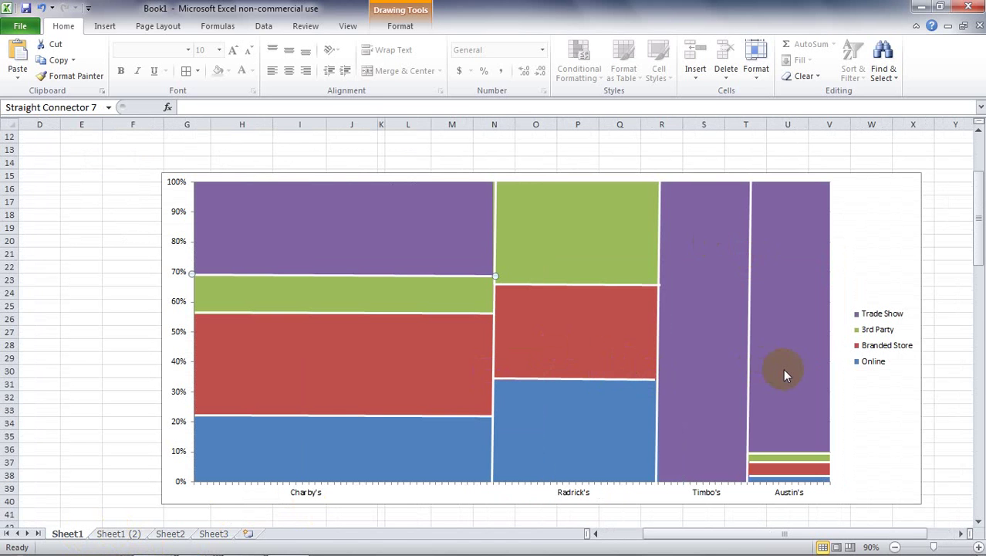
pyautogui.click(113, 533)
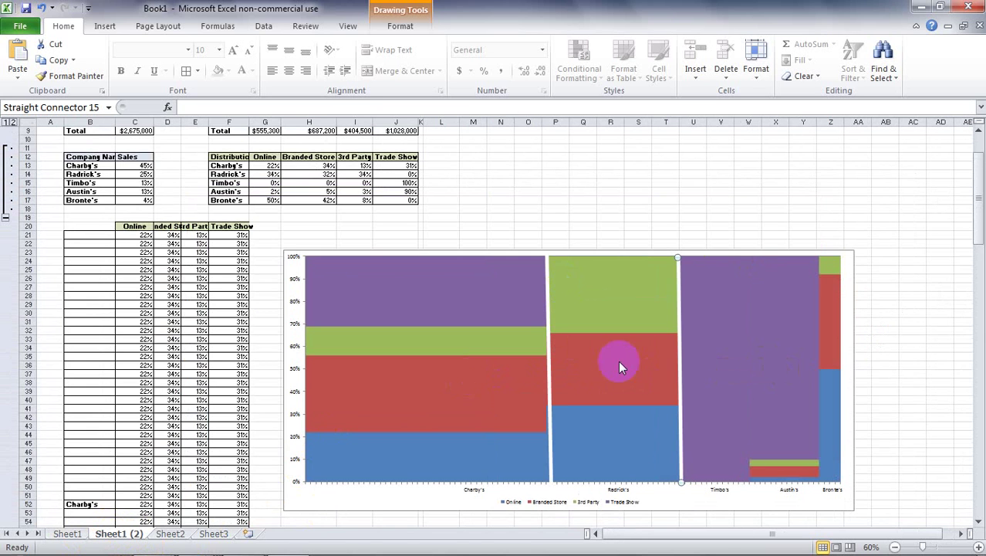
pyautogui.moveTo(751, 459)
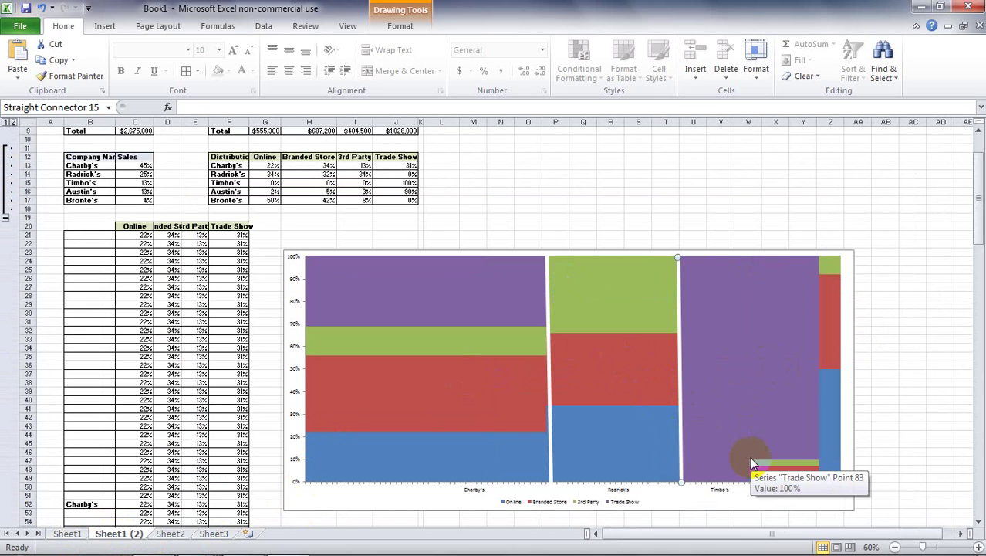